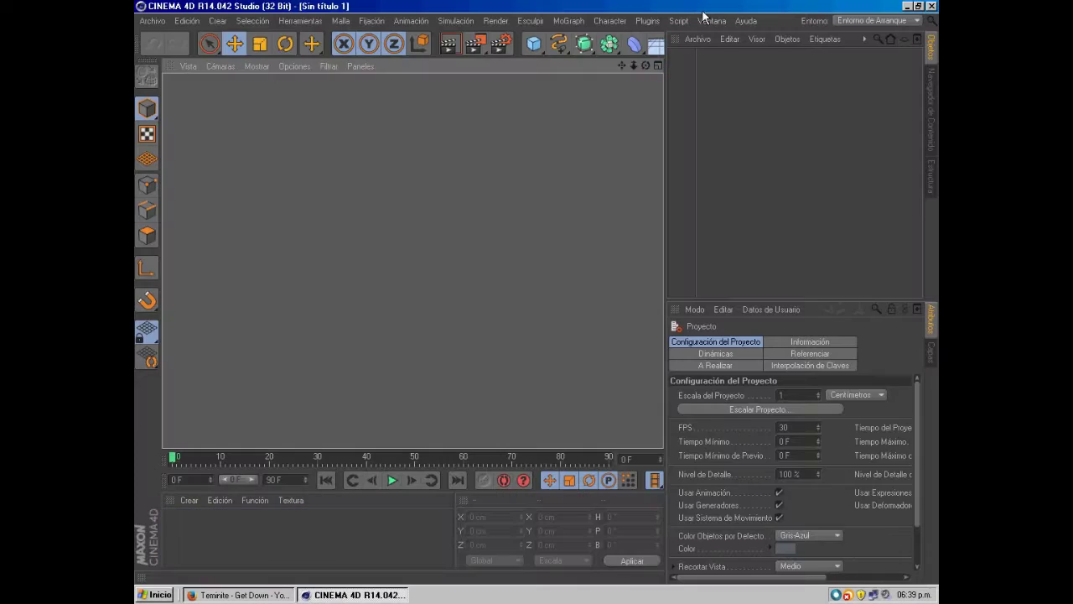
Open the FNaF2 2.0 pack and load the Endoskeleton, The Puppet and Toy Freddy models
click(152, 20)
mouse_move(184, 256)
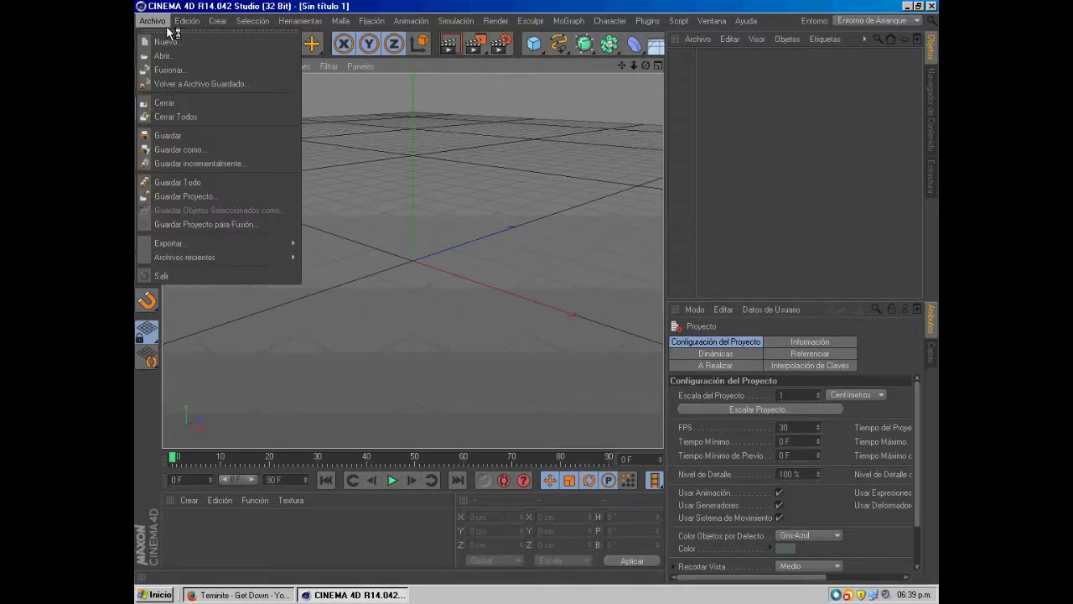
click(326, 270)
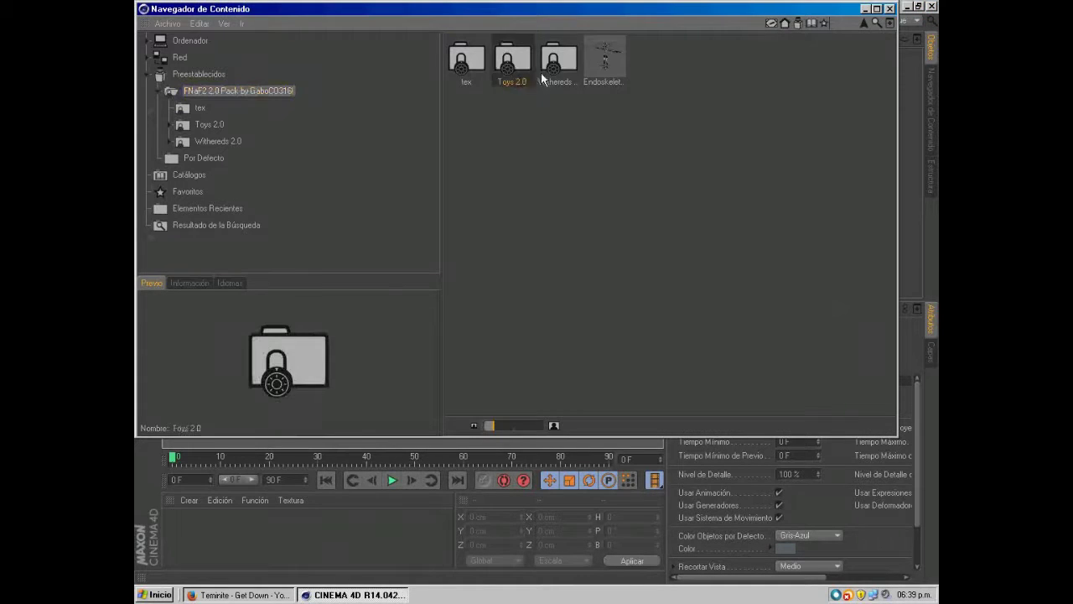
double_click(606, 60)
double_click(512, 60)
double_click(695, 61)
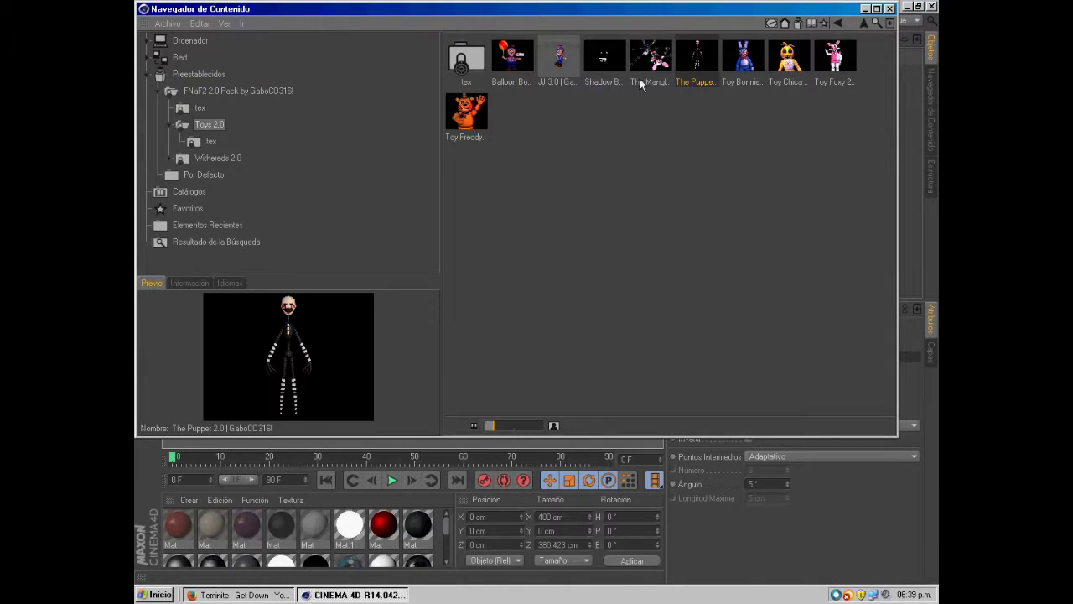
double_click(467, 109)
Pull Toy Freddy's Hat out to the top level and delete the rest of Toy Freddy
click(890, 9)
click(673, 56)
click(681, 69)
click(688, 83)
click(696, 98)
click(705, 112)
drag(737, 125, 741, 55)
click(713, 70)
key(Delete)
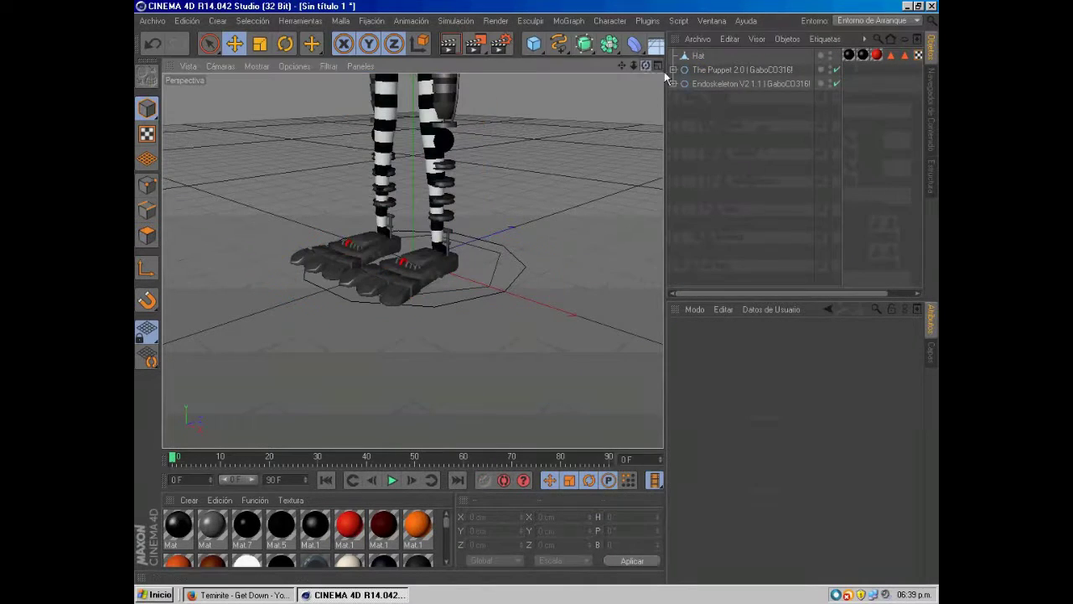
Move and scale the hat so it sits on the puppet's head
drag(643, 72, 412, 262)
scroll(412, 261, down, 3)
click(698, 55)
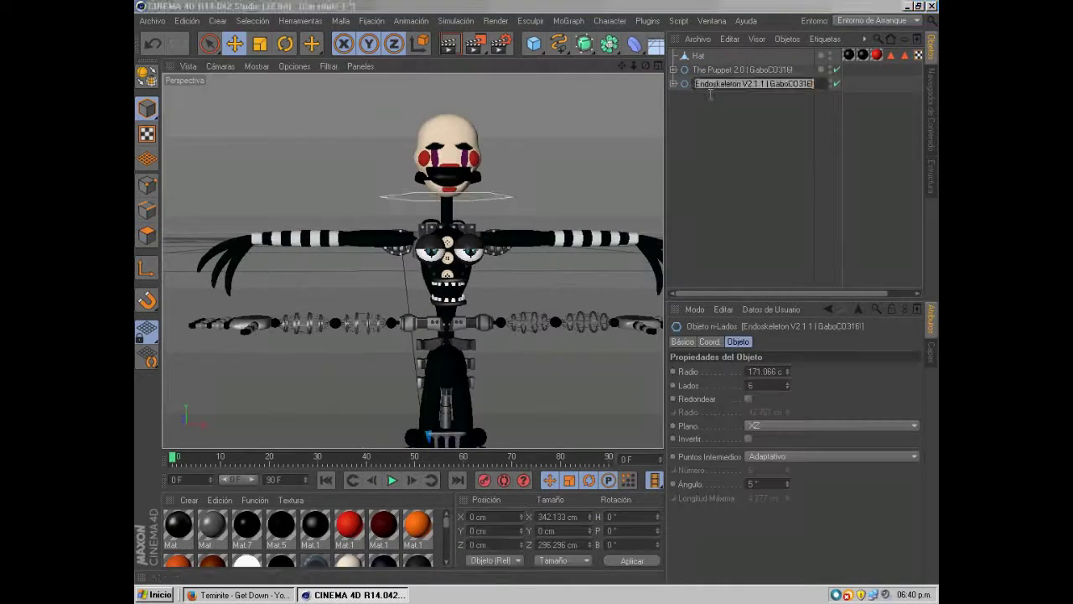
drag(453, 192, 460, 121)
mouse_move(470, 252)
alt+mouse_down()
mouse_move(503, 202)
mouse_move(554, 223)
mouse_move(459, 219)
alt+mouse_up()
key(t)
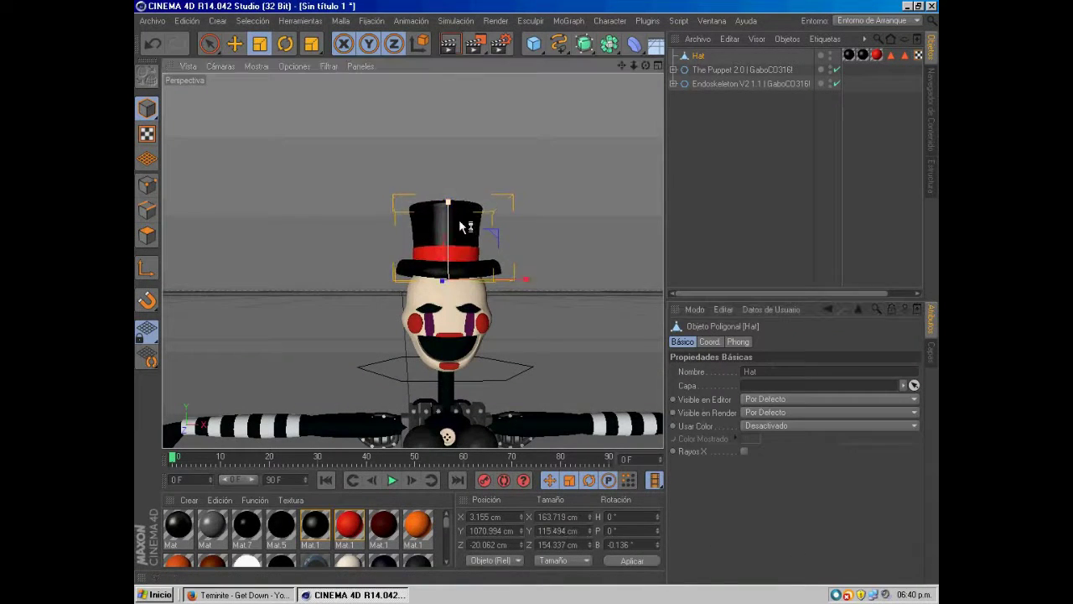
click(234, 44)
Recolour the hat band material Mat.1 blue and scale the Endoskeleton up over the puppet
double_click(349, 526)
click(462, 168)
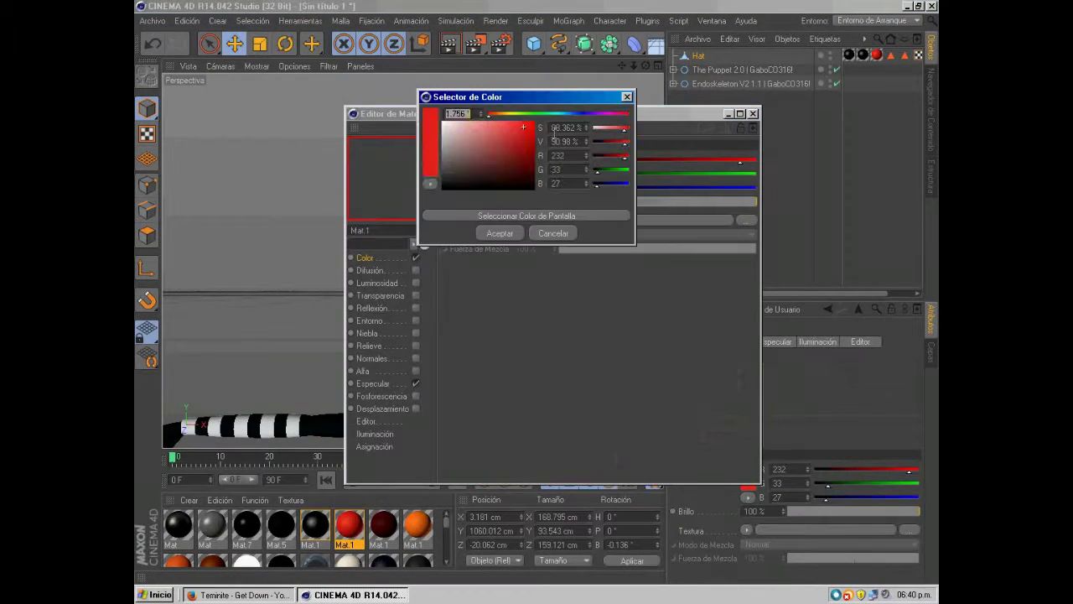
click(500, 233)
click(753, 114)
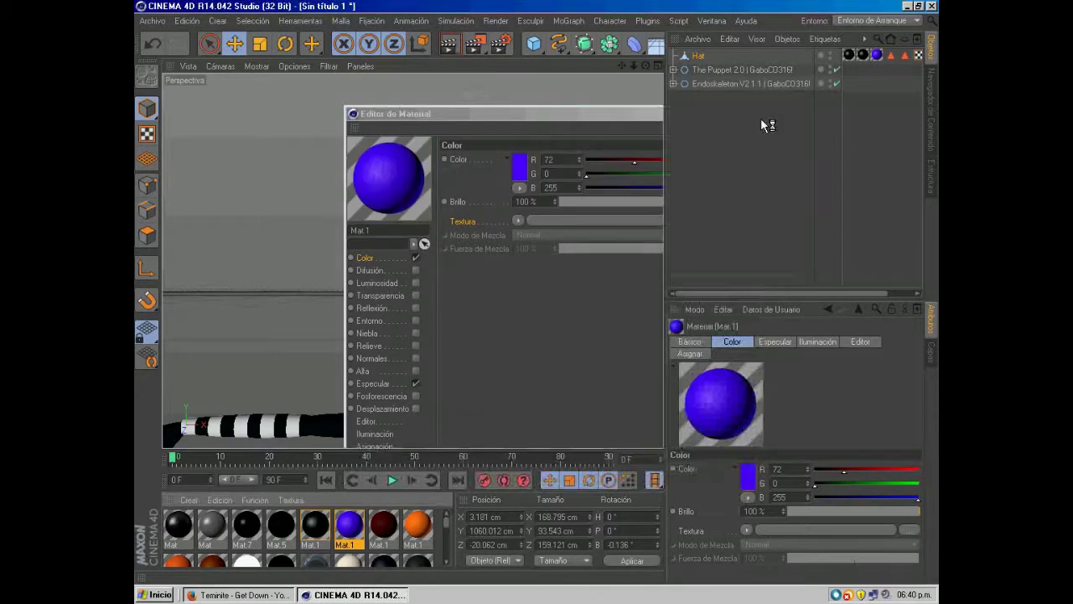
click(413, 262)
click(259, 44)
drag(520, 231, 654, 210)
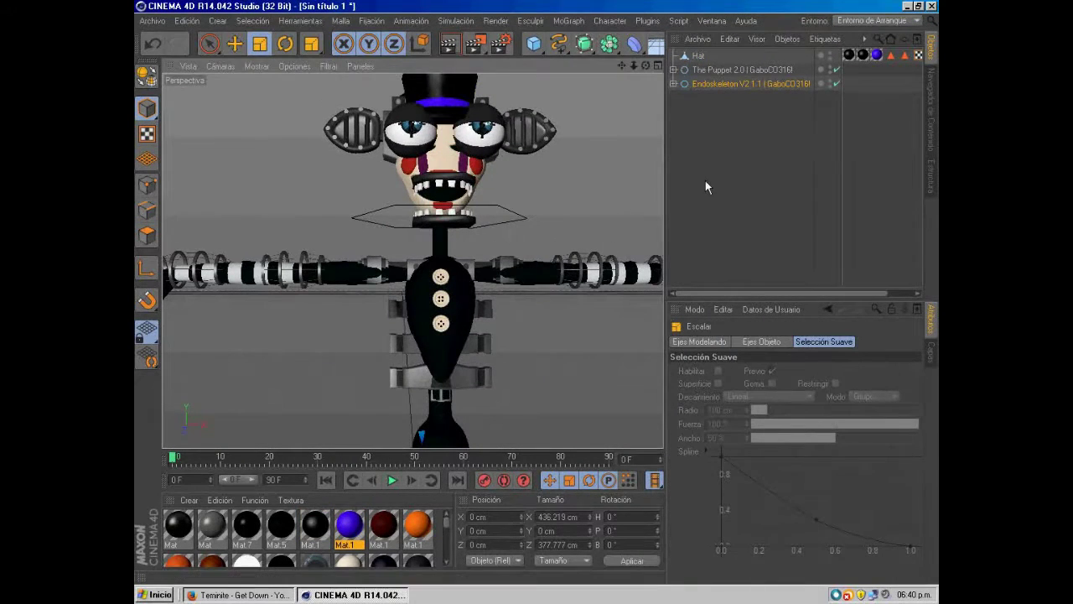
Copy both Endoskeleton arms, delete the Endoskeleton, and paste the arms back into the scene
click(674, 84)
click(681, 98)
click(689, 111)
click(723, 140)
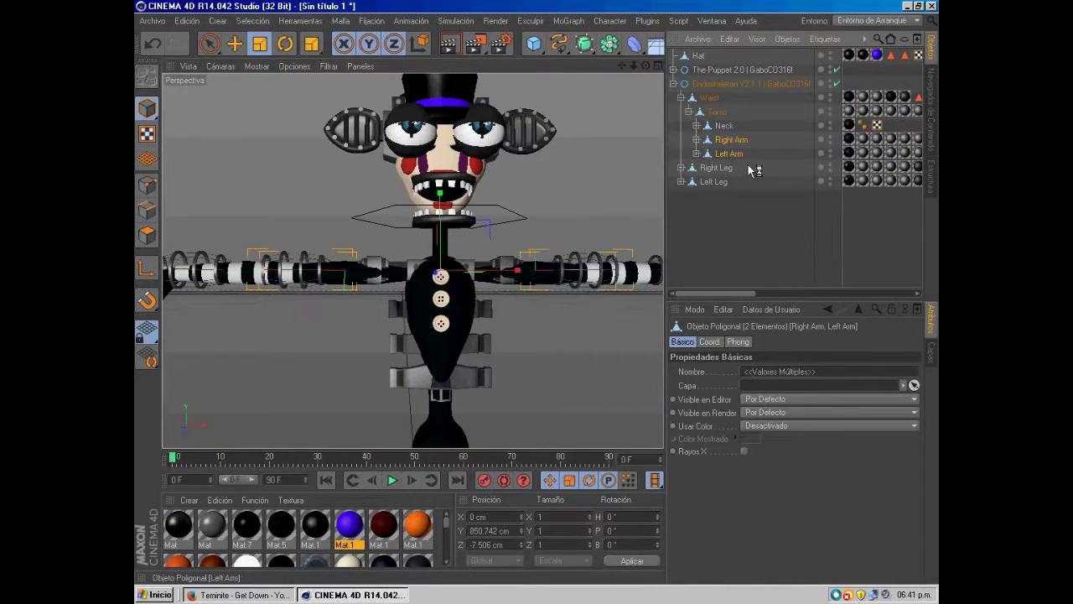
click(729, 38)
click(743, 131)
click(730, 38)
click(739, 136)
click(729, 39)
click(740, 134)
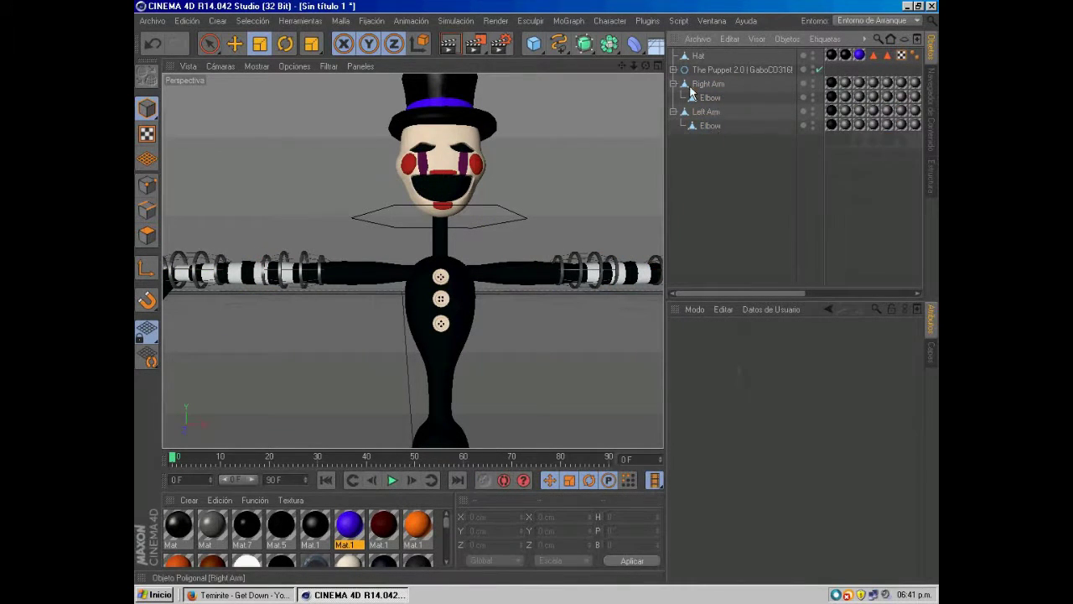
Parent the copied arms under the Puppet's Torso and move each onto its shoulder
click(674, 70)
mouse_move(700, 114)
mouse_down()
mouse_move(713, 203)
mouse_move(738, 126)
mouse_up()
drag(718, 185, 710, 83)
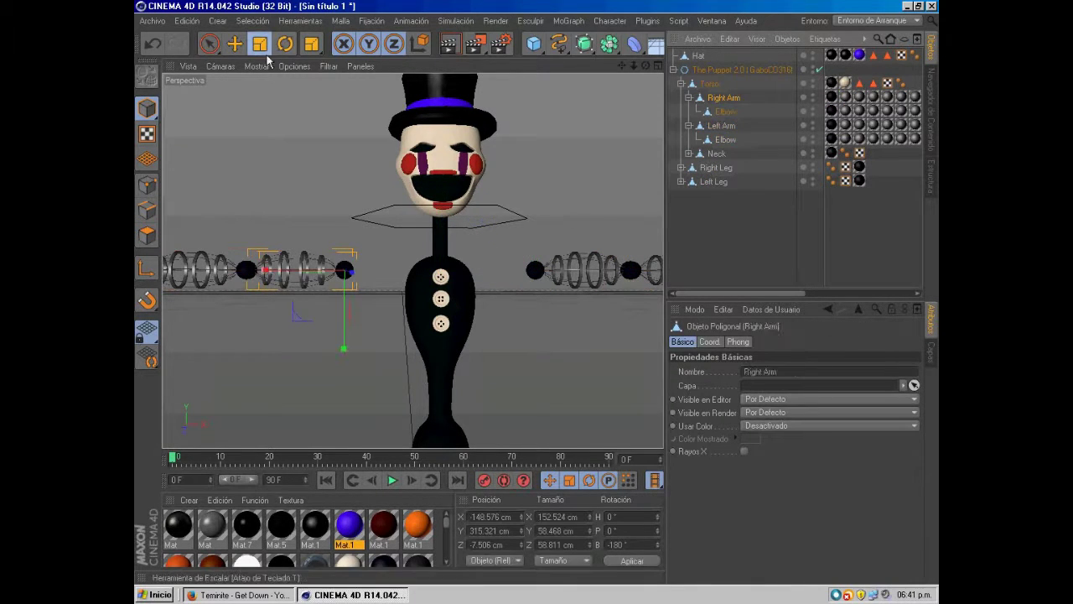
click(235, 44)
drag(269, 270, 314, 278)
click(584, 281)
drag(584, 296, 479, 227)
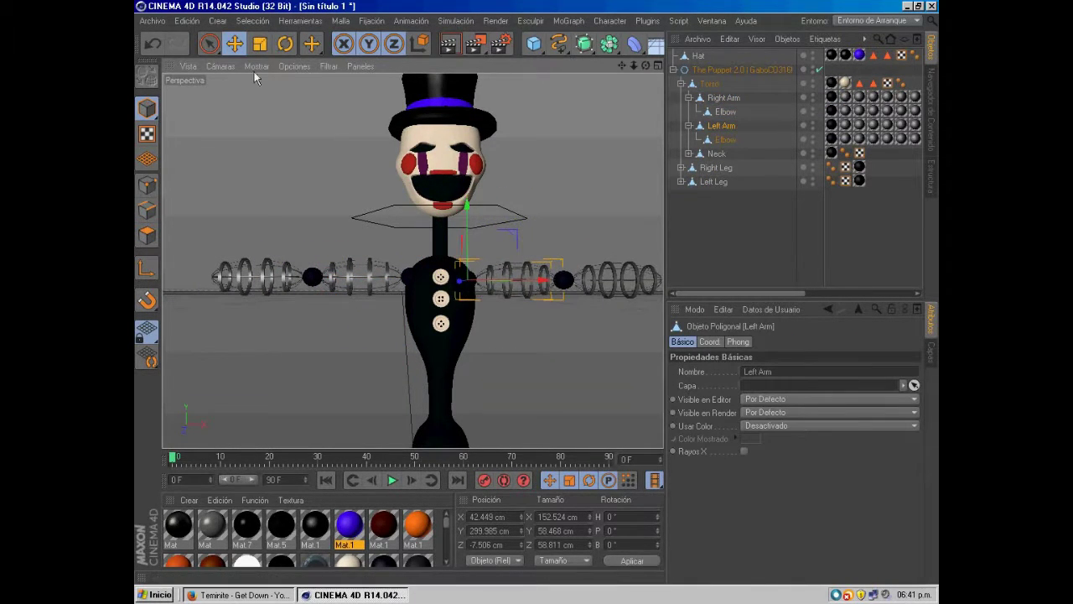
Load the Nightmare model from the recent Content Browser library
click(152, 20)
click(367, 270)
double_click(606, 52)
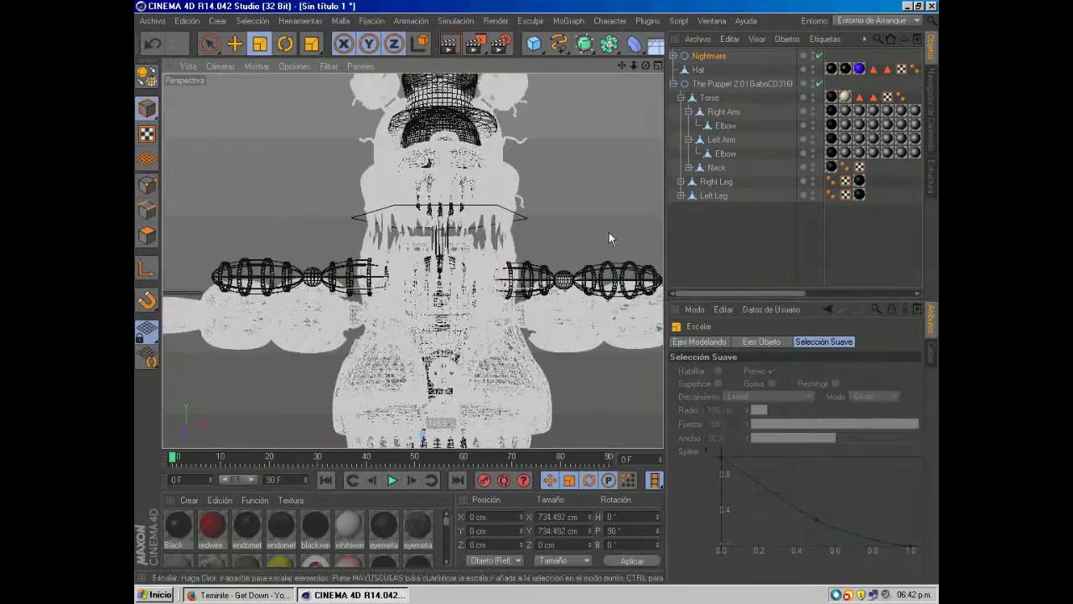
Move Nightmare's clawed Hand under the Puppet's Right Arm Elbow and remove the remaining Nightmare model
click(728, 111)
click(704, 126)
click(741, 139)
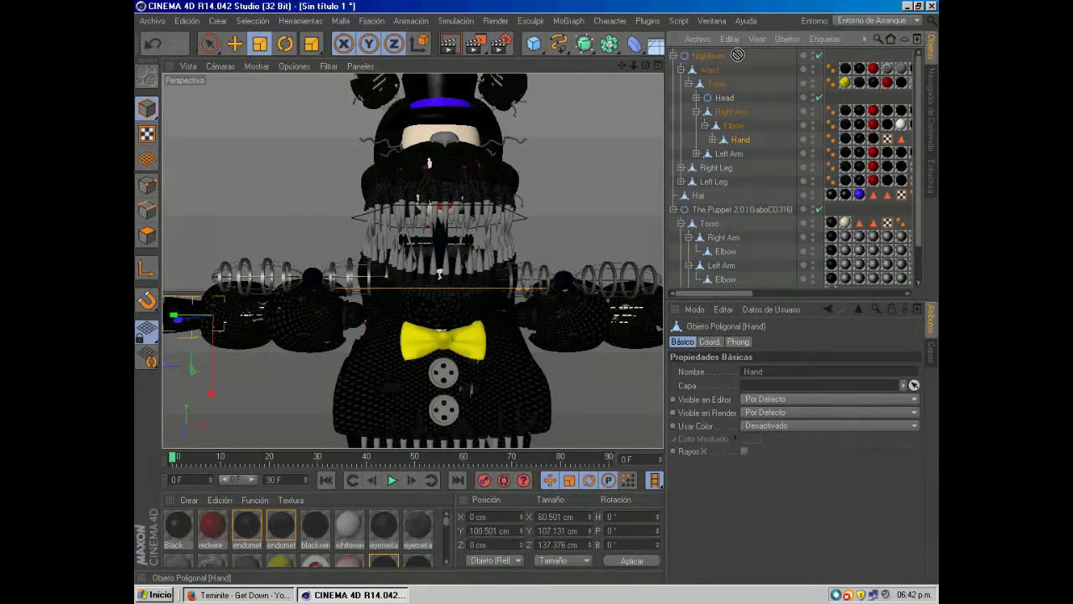
drag(759, 138, 684, 192)
mouse_move(582, 131)
alt+mouse_down()
mouse_move(408, 271)
mouse_move(512, 183)
mouse_move(451, 371)
mouse_move(413, 217)
mouse_move(411, 261)
alt+mouse_up()
key(ctrl+z)
key(ctrl+z)
key(ctrl+z)
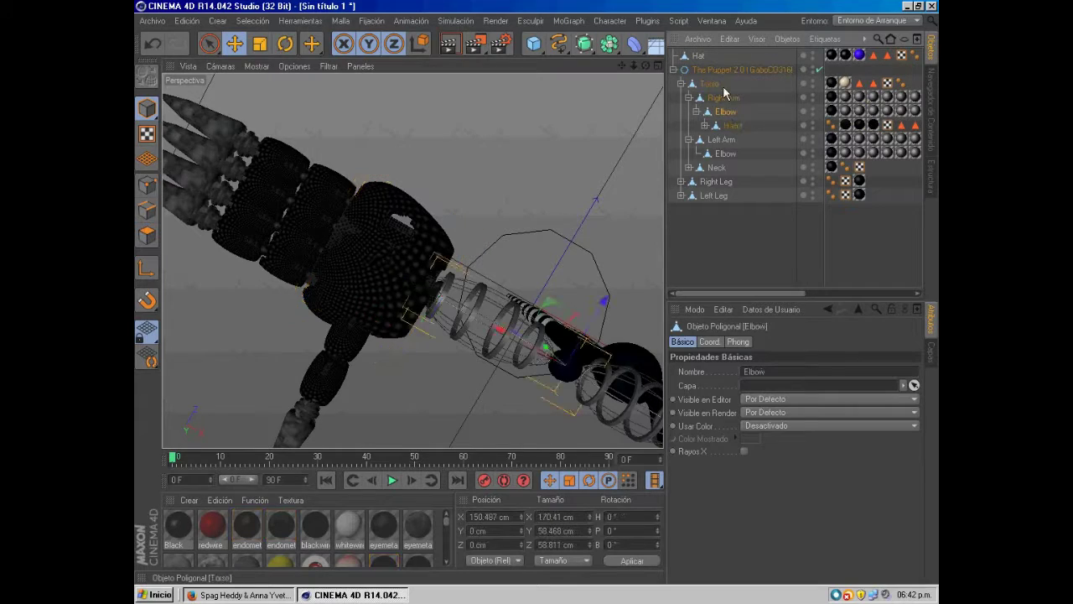
Parent the Hat under the puppet's Head and duplicate the right Elbow with its Hand to the top level
drag(697, 179, 726, 195)
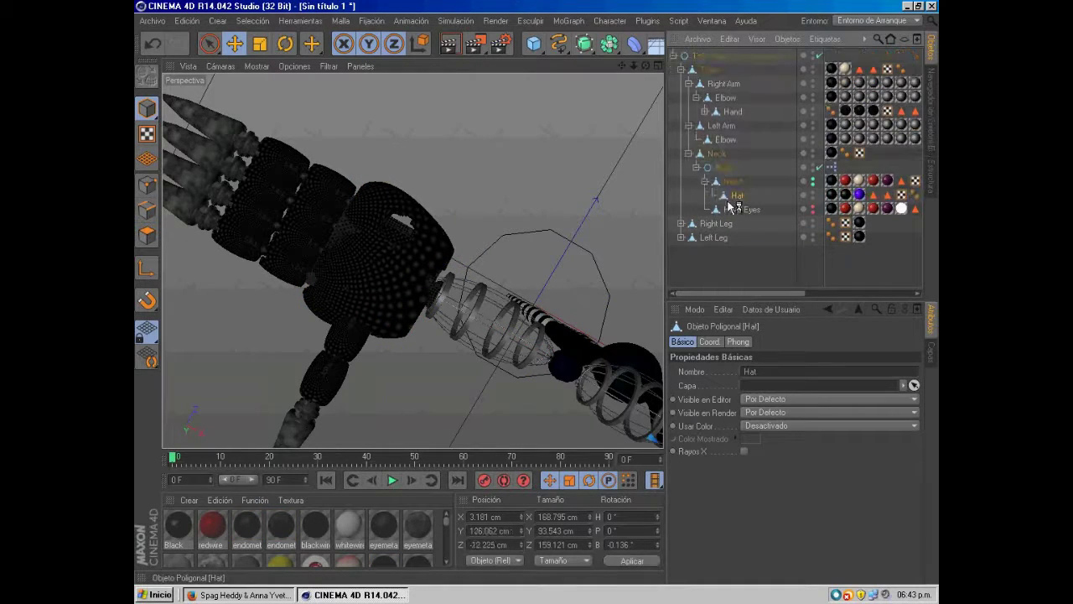
alt+drag(412, 257, 624, 139)
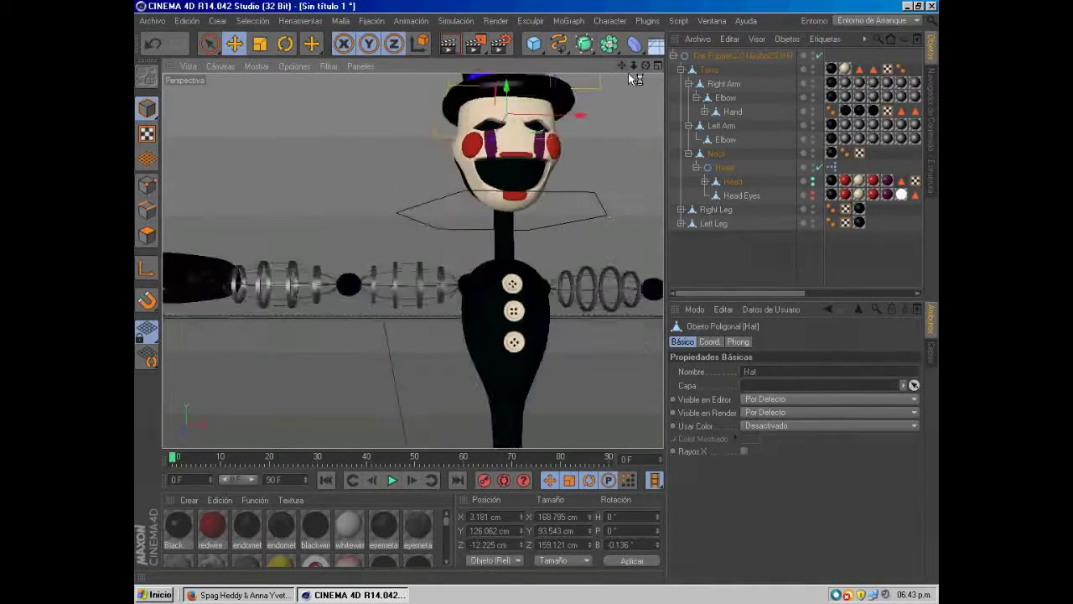
click(725, 97)
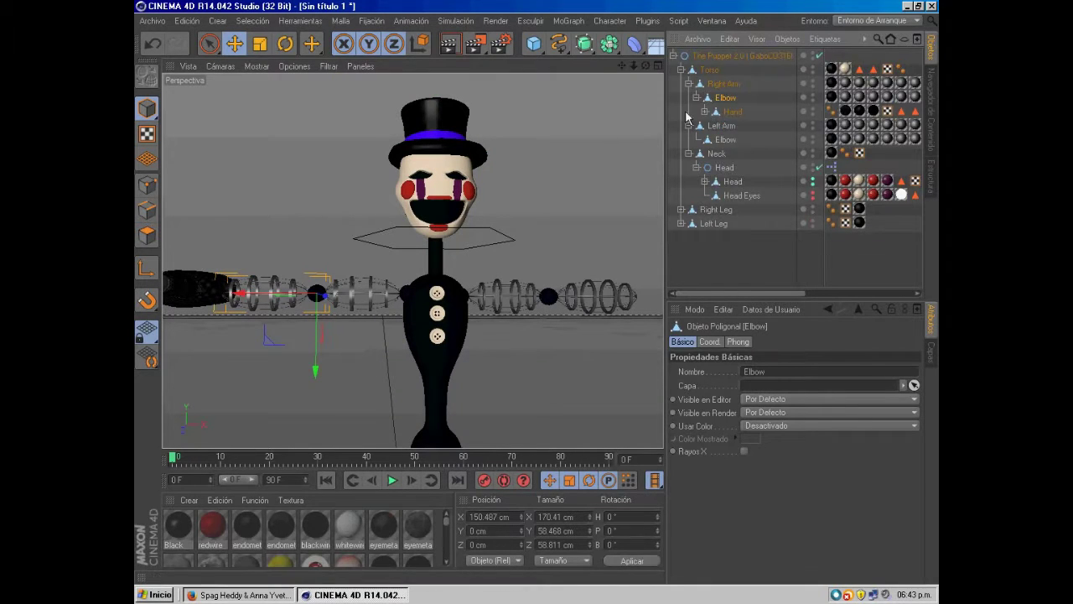
drag(724, 97, 705, 52)
Move the copied Hand to the end of the left arm and rotate it to face the arm
click(743, 55)
drag(471, 246, 599, 309)
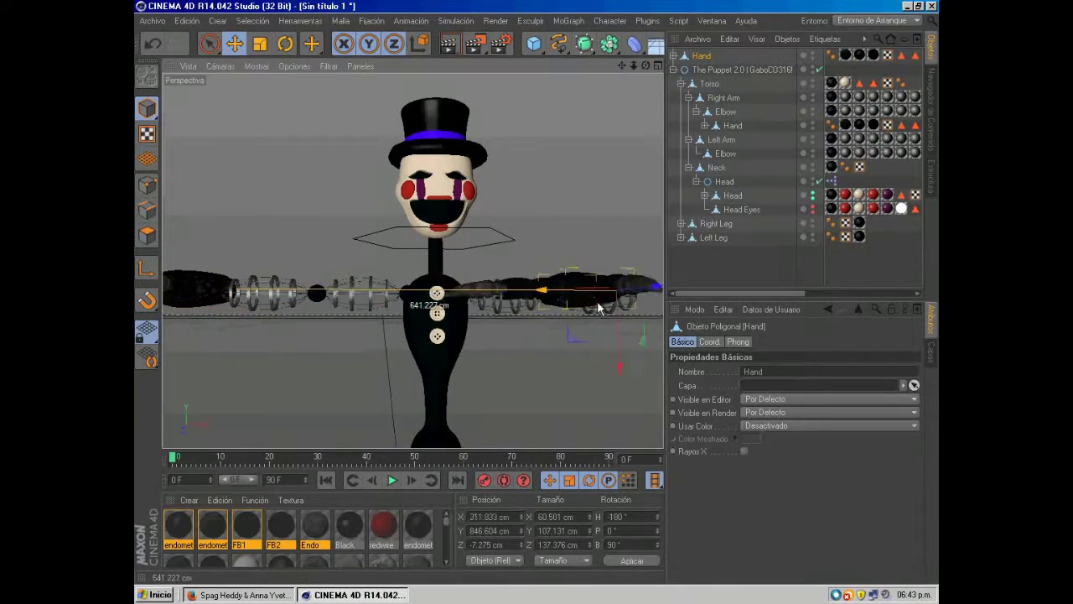
alt+drag(412, 260, 322, 72)
key(r)
drag(421, 282, 395, 218)
Tilt the second Hand to about 176° pitch and return to a single Perspective view facing the puppet
key(e)
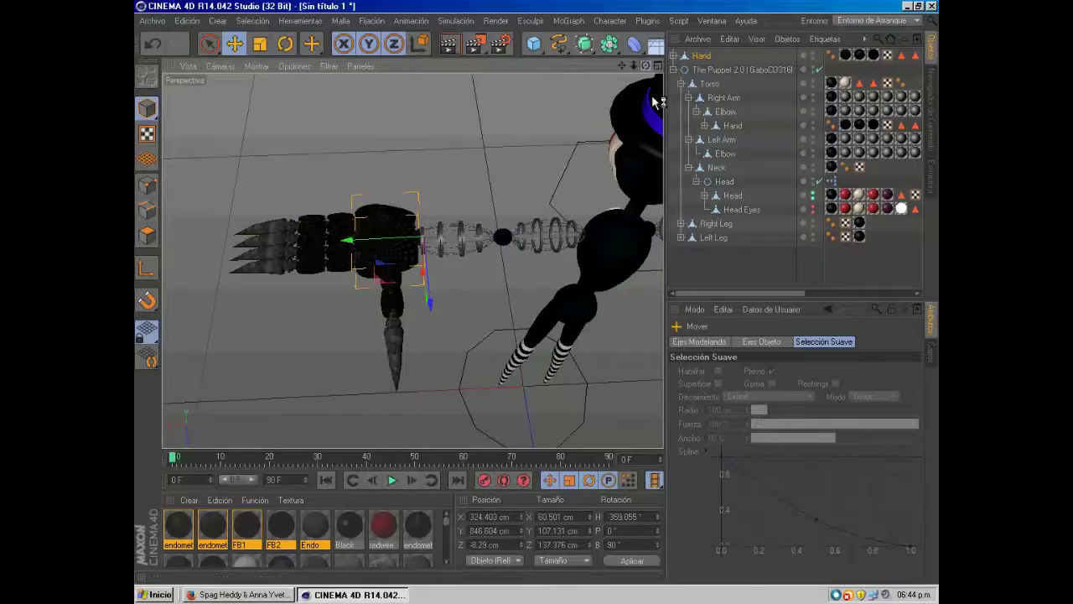
mouse_move(559, 73)
alt+mouse_down()
mouse_move(403, 252)
mouse_move(403, 209)
alt+mouse_up()
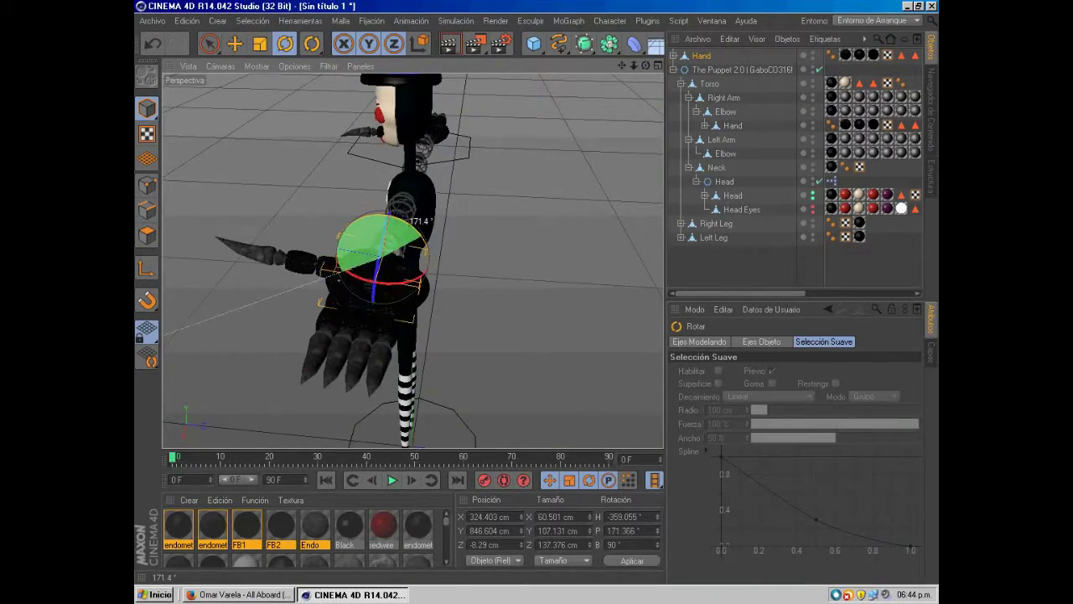
click(658, 66)
click(657, 71)
alt+drag(619, 69, 499, 216)
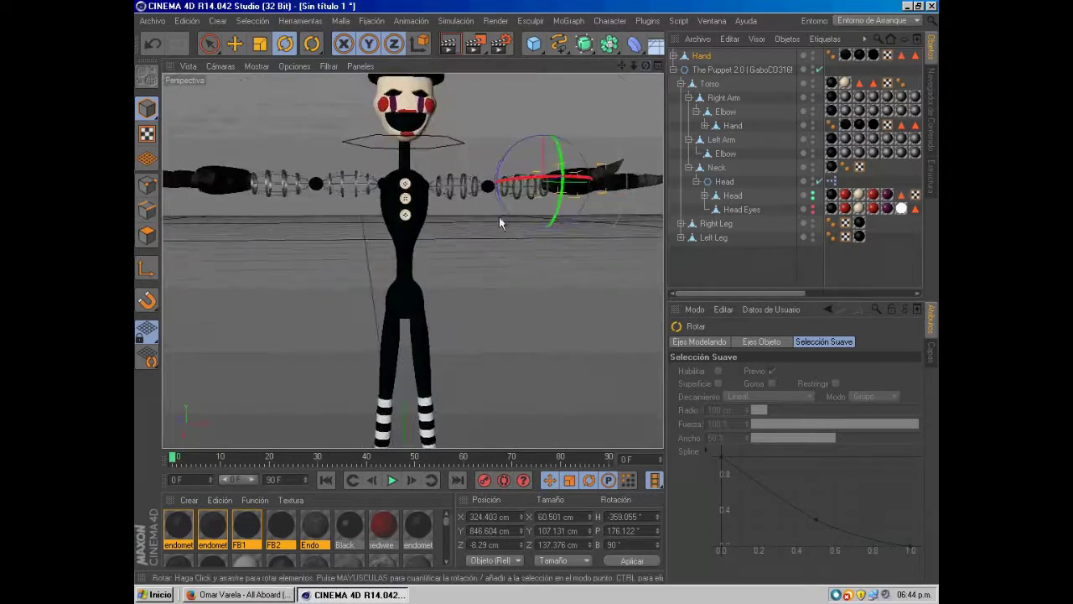
scroll(413, 261, up, 3)
alt+drag(412, 261, 610, 94)
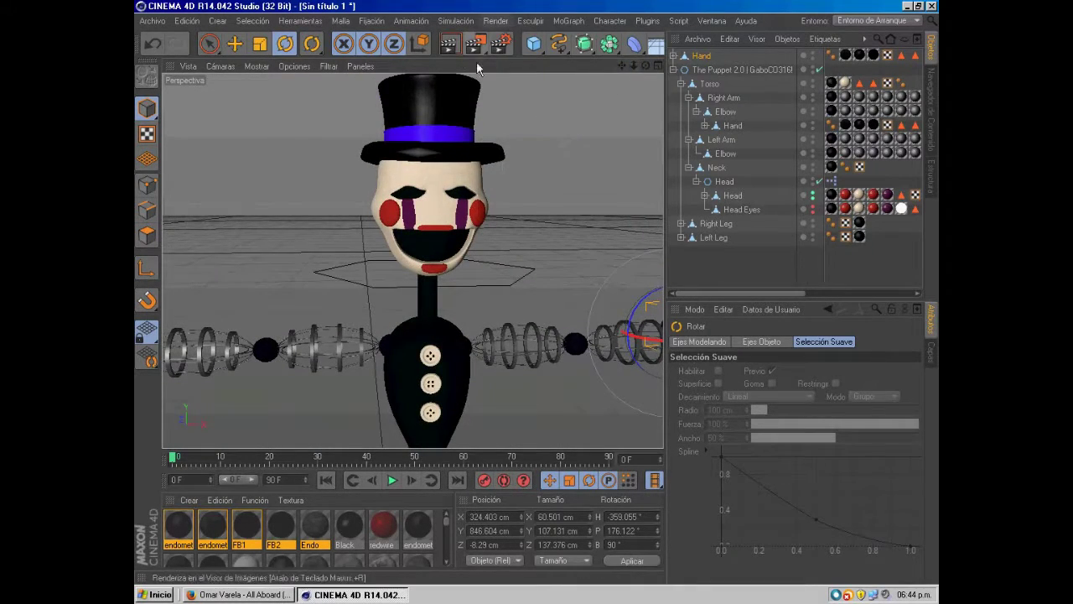
click(644, 43)
click(710, 84)
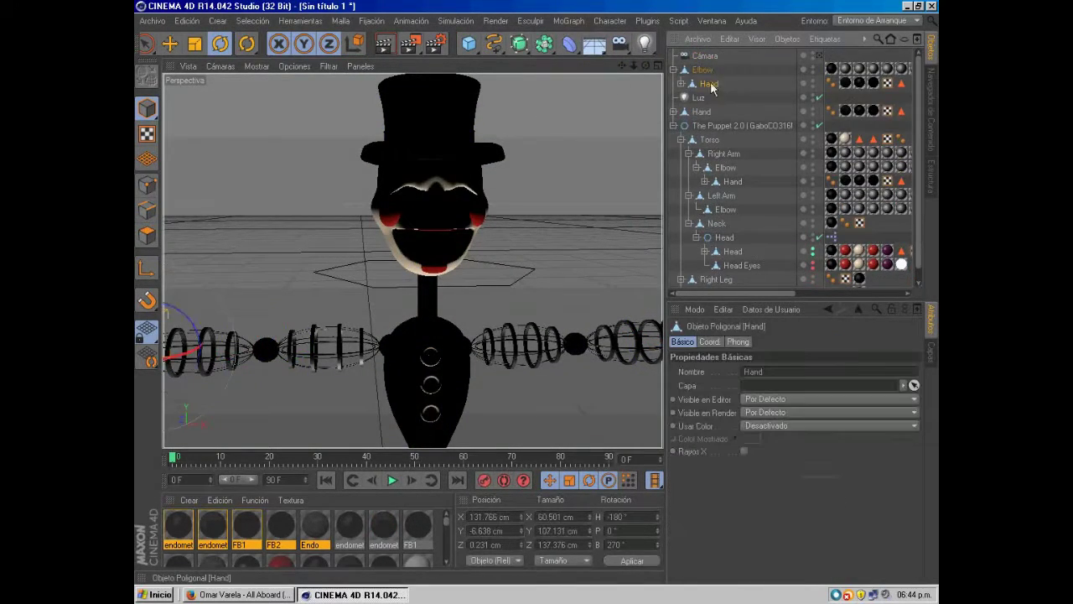
Put the loose Hand under the Left Arm's Elbow, delete the stray Luz light, and keep the Hat under Head
drag(703, 90, 726, 237)
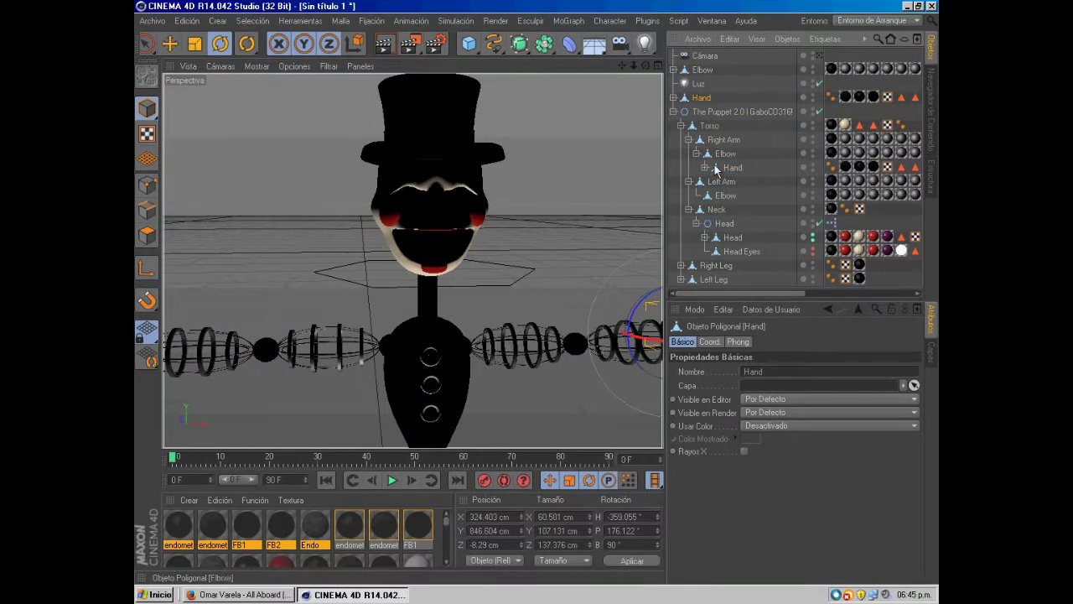
key(ctrl+z)
click(691, 68)
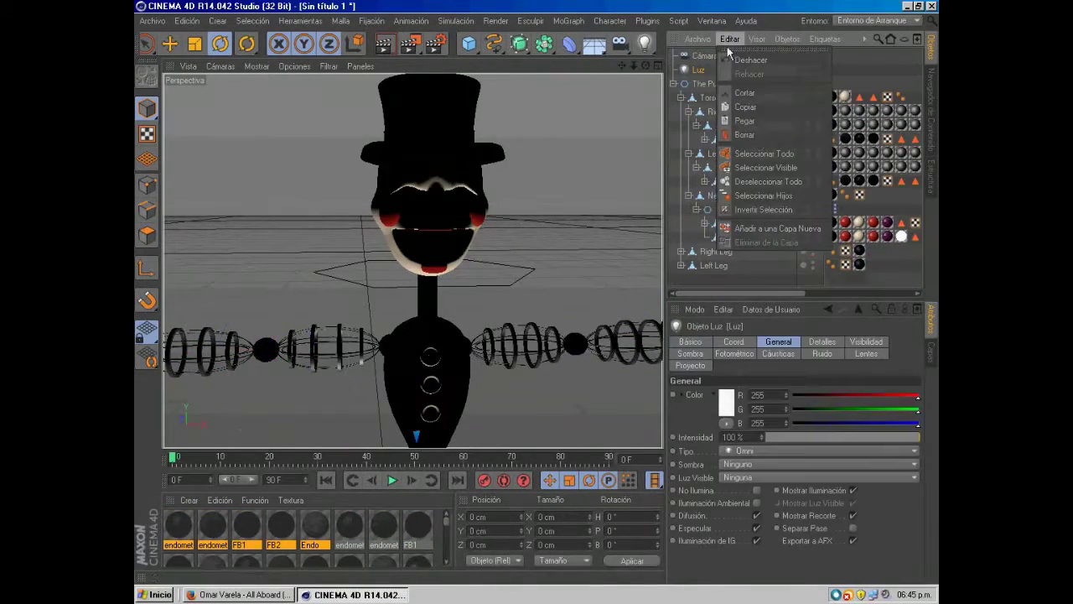
key(Delete)
click(453, 204)
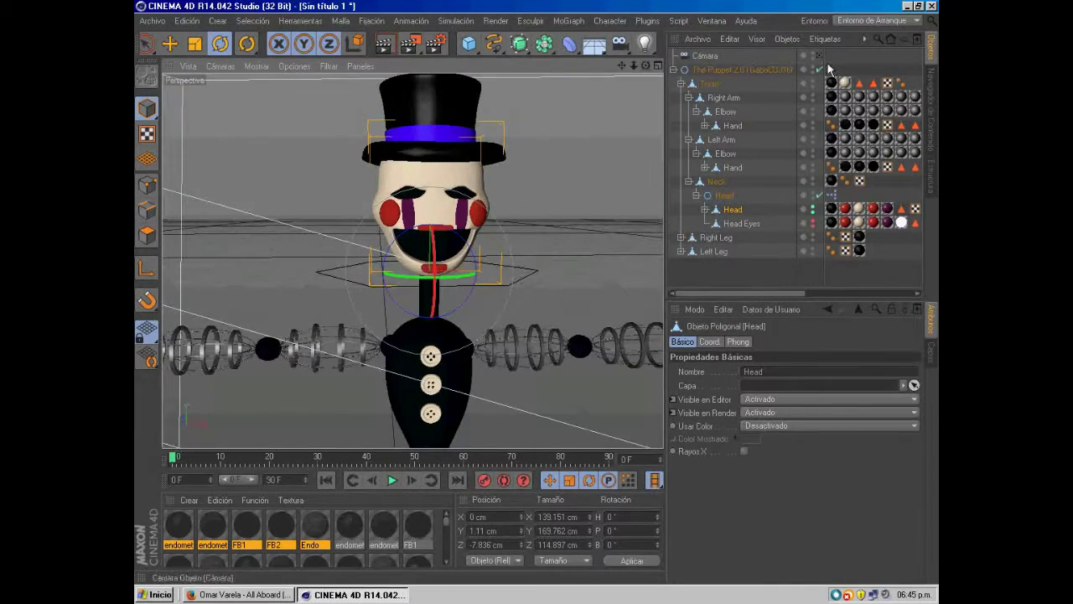
key(ctrl+z)
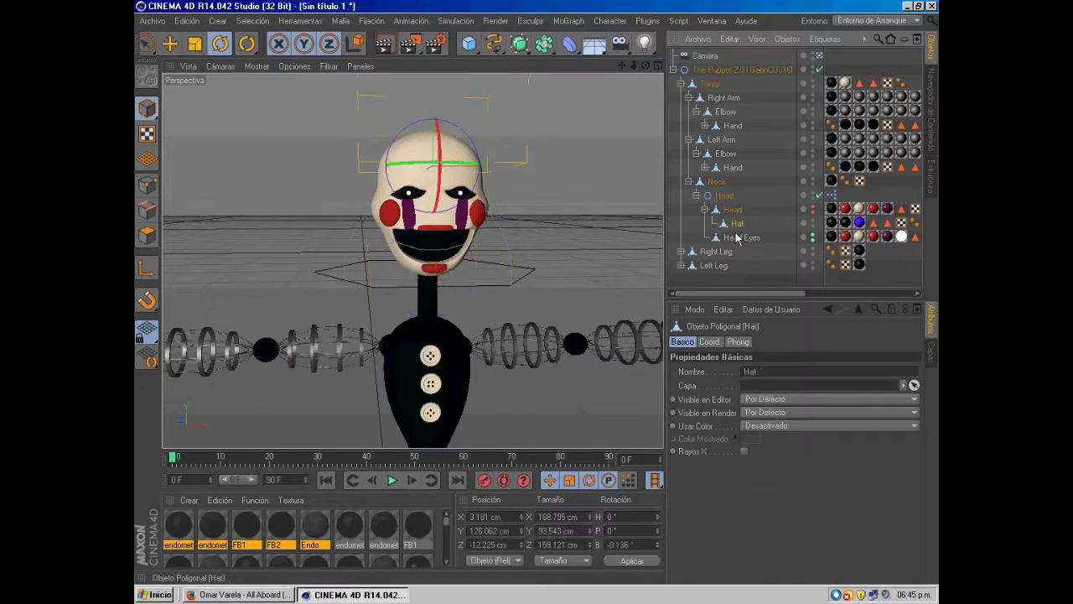
key(ctrl+z)
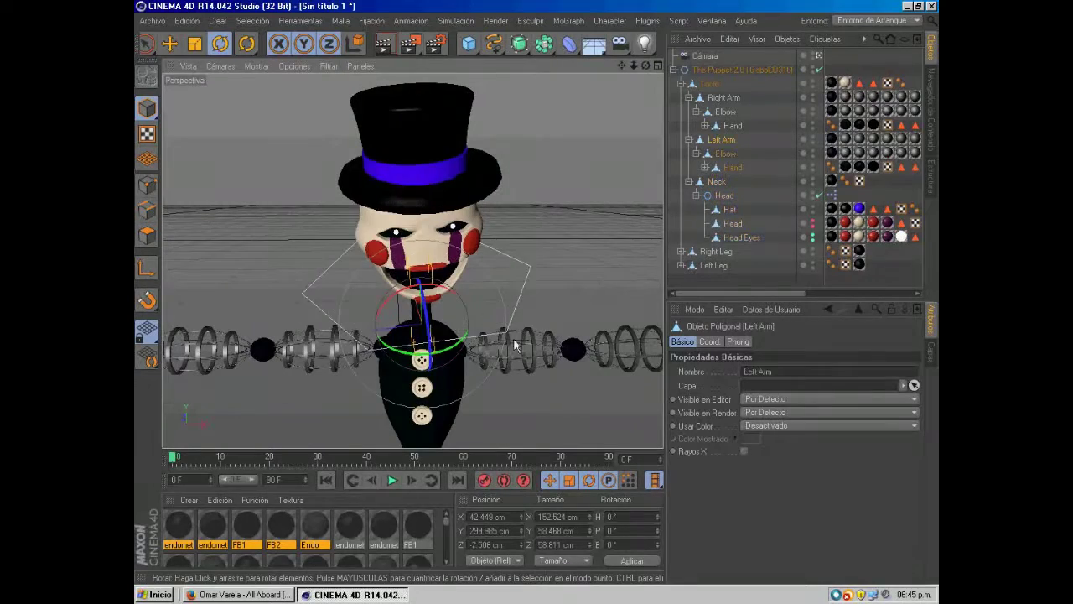
Rotate the left Elbow and Hand so the left clawed hand rises beside the face
click(513, 337)
mouse_move(513, 337)
mouse_down()
mouse_move(522, 425)
mouse_move(438, 401)
mouse_up()
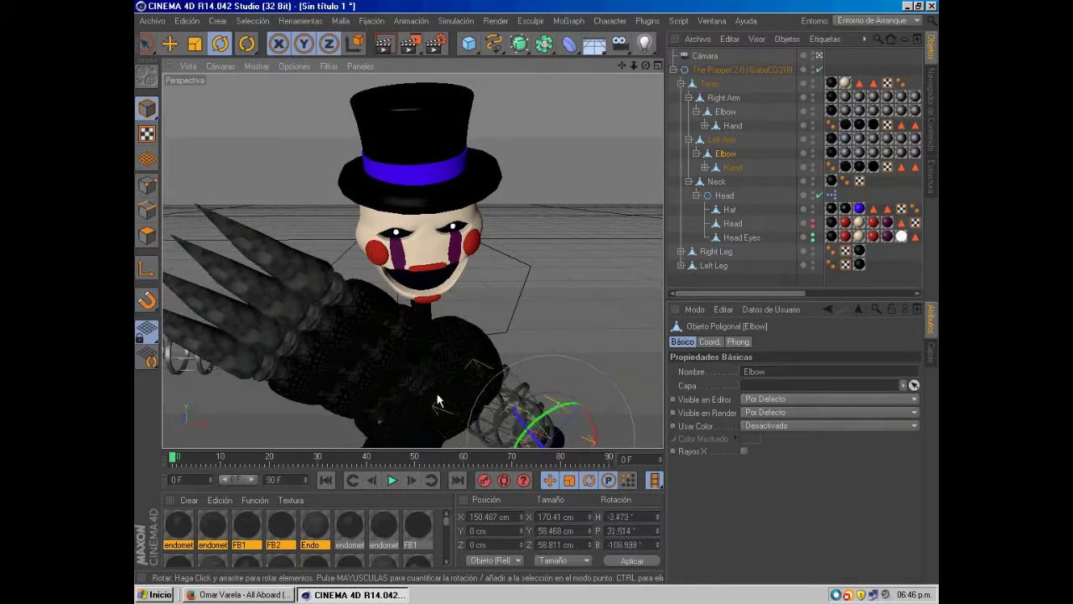
key(ctrl+z)
key(t)
click(526, 409)
key(r)
mouse_move(469, 394)
mouse_down()
mouse_move(439, 429)
mouse_move(436, 389)
mouse_move(417, 369)
mouse_move(363, 394)
mouse_up()
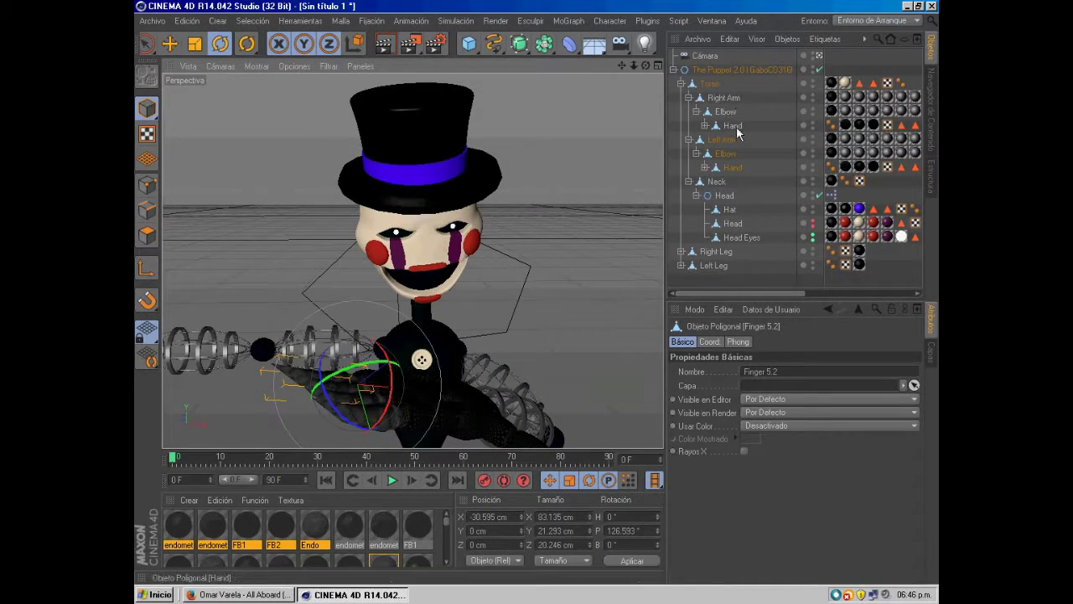
drag(360, 390, 573, 302)
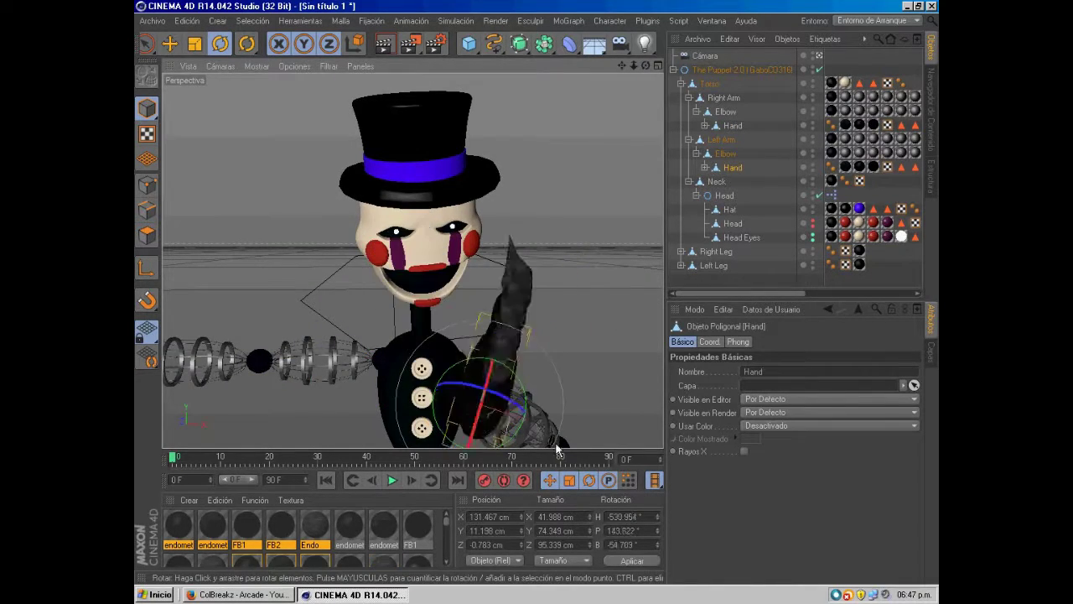
Rotate the right arm's Elbow and Hand to swing the right clawed hand up beside the head
drag(653, 72, 557, 328)
click(362, 343)
mouse_move(362, 343)
mouse_down()
mouse_move(449, 350)
mouse_move(345, 358)
mouse_up()
click(169, 44)
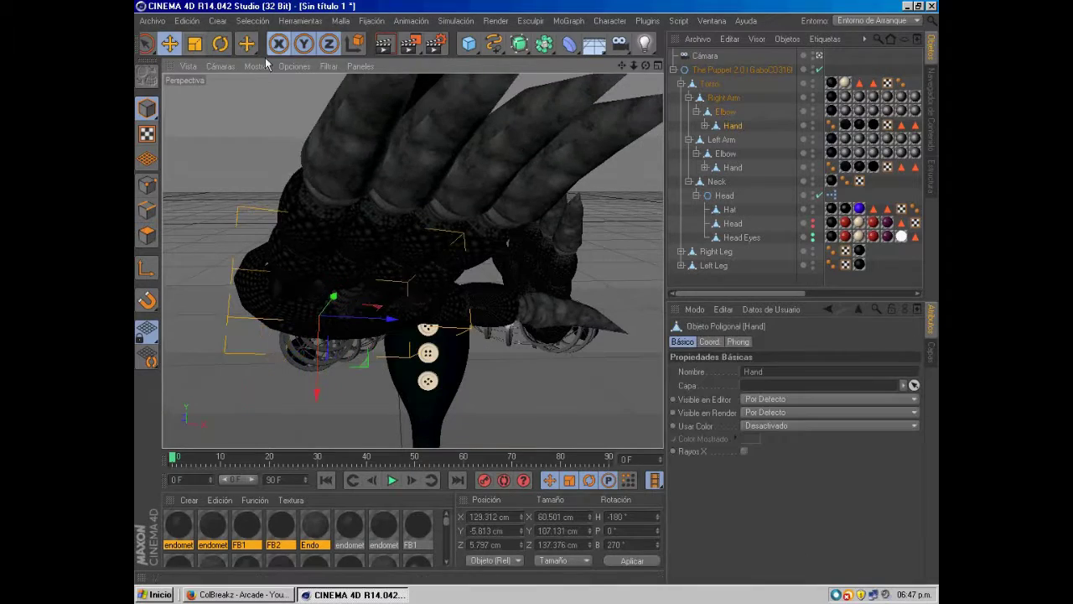
click(219, 44)
mouse_move(261, 131)
mouse_down()
mouse_move(336, 337)
mouse_move(293, 349)
mouse_move(251, 314)
mouse_up()
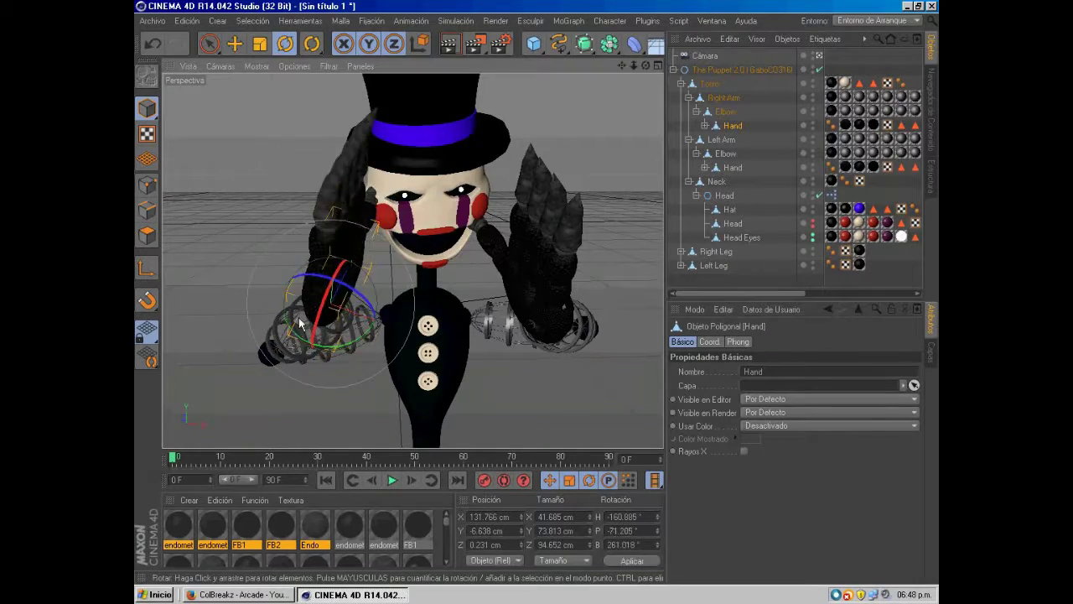
Turn the right hand beside the face and bend its second and fourth fingers
click(335, 218)
drag(411, 261, 368, 250)
click(368, 249)
mouse_move(331, 326)
mouse_down()
mouse_move(251, 318)
mouse_move(270, 356)
mouse_move(285, 340)
mouse_up()
click(234, 326)
click(247, 344)
Curl the other hand's fingers toward the face, undoing the unwanted pose changes
click(528, 252)
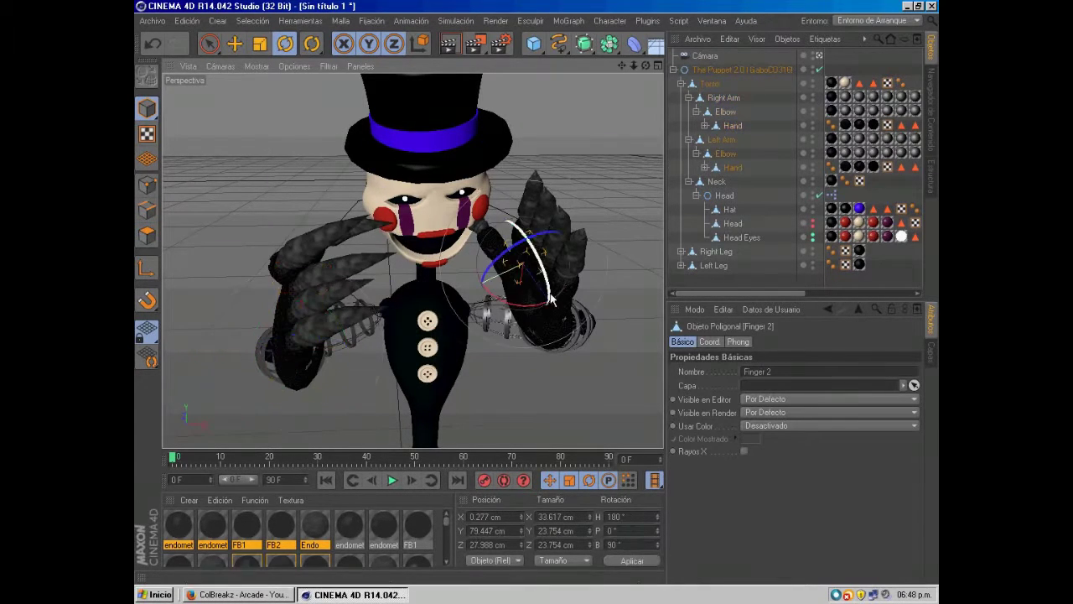
drag(529, 251, 567, 241)
drag(516, 279, 516, 329)
key(ctrl+z)
key(ctrl+z)
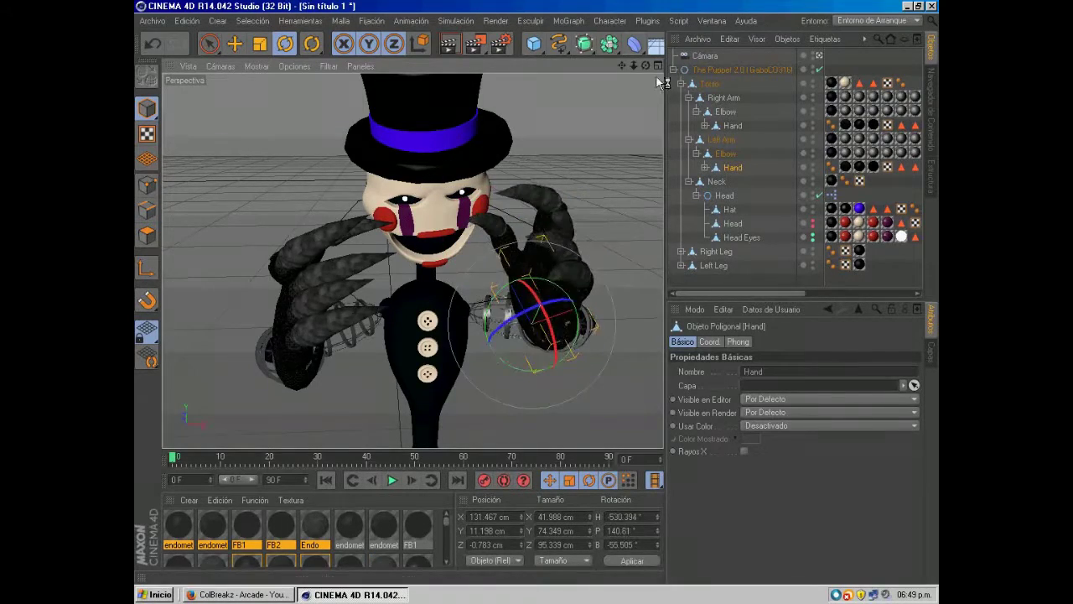
key(ctrl+z)
key(ctrl+z)
key(ctrl+z)
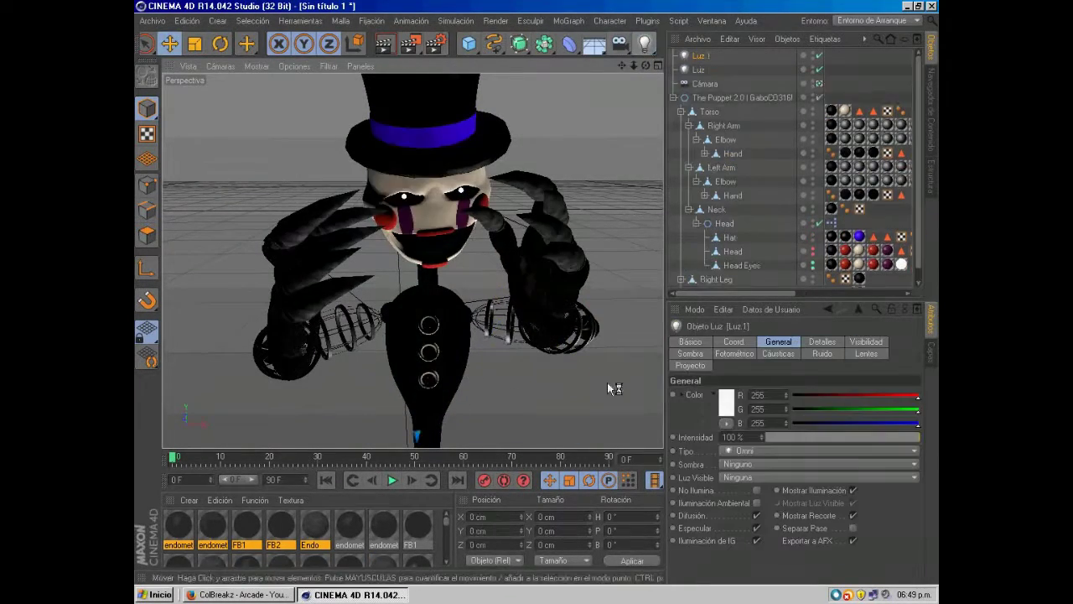
key(ctrl+z)
Give the original Luz light hard raytraced shadows and render a viewport preview
click(745, 463)
key(ctrl+z)
key(ctrl+z)
key(ctrl+z)
click(755, 464)
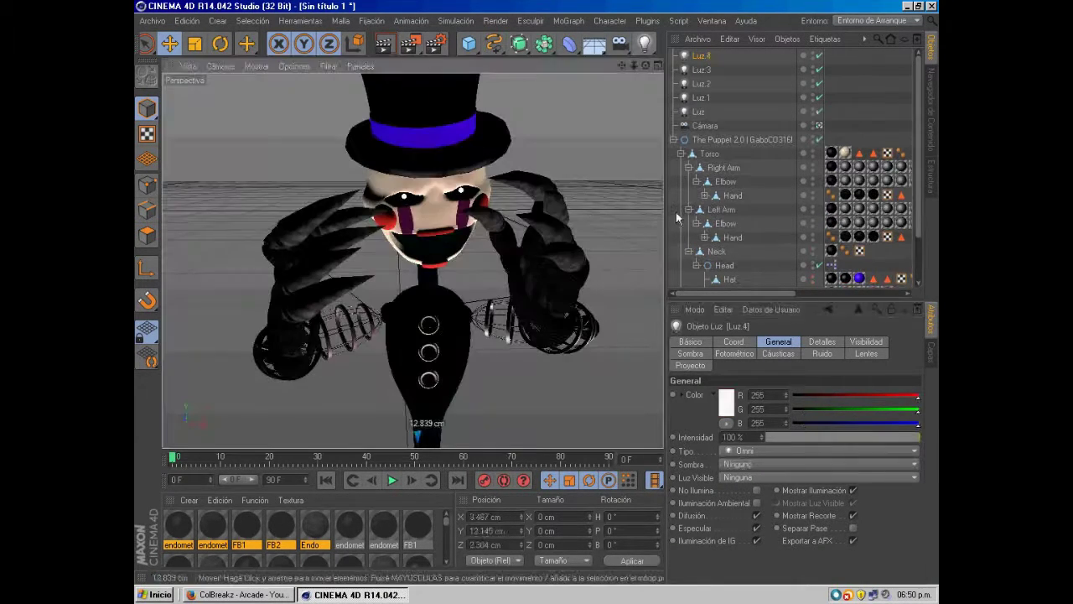
click(818, 464)
click(755, 477)
click(384, 42)
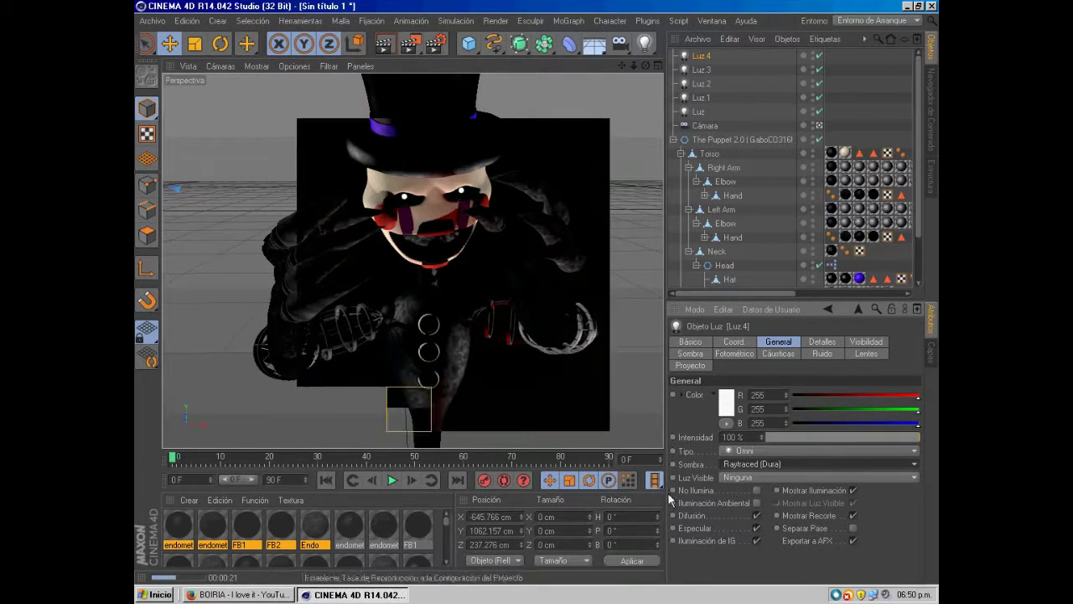
Add a visible omni light in front of the chest with ambient illumination off, and duplicate it
click(644, 42)
mouse_move(429, 436)
mouse_down()
mouse_move(504, 134)
mouse_move(521, 276)
mouse_up()
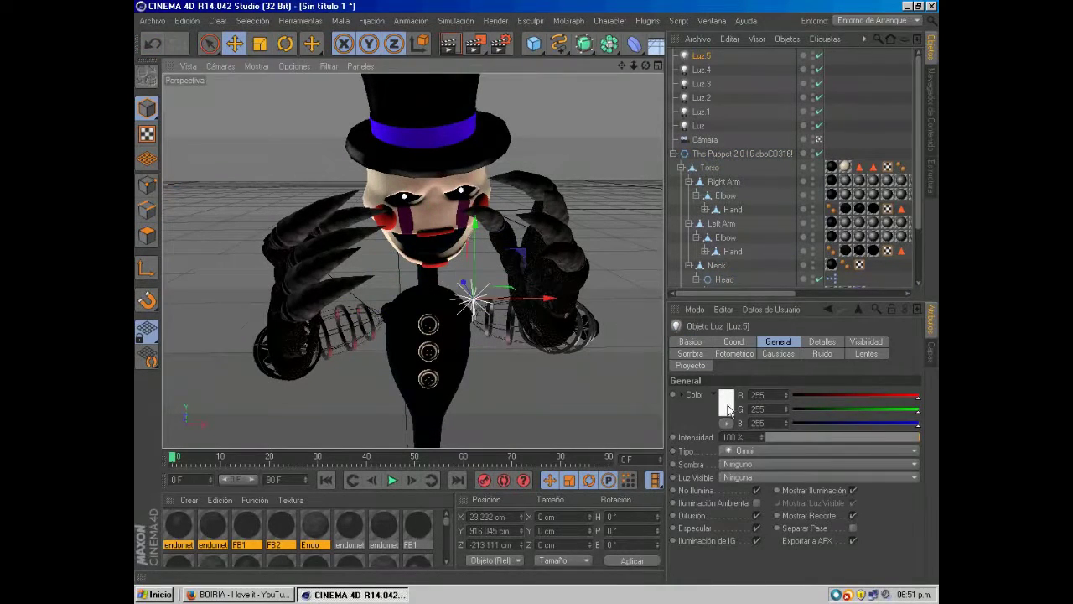
click(756, 502)
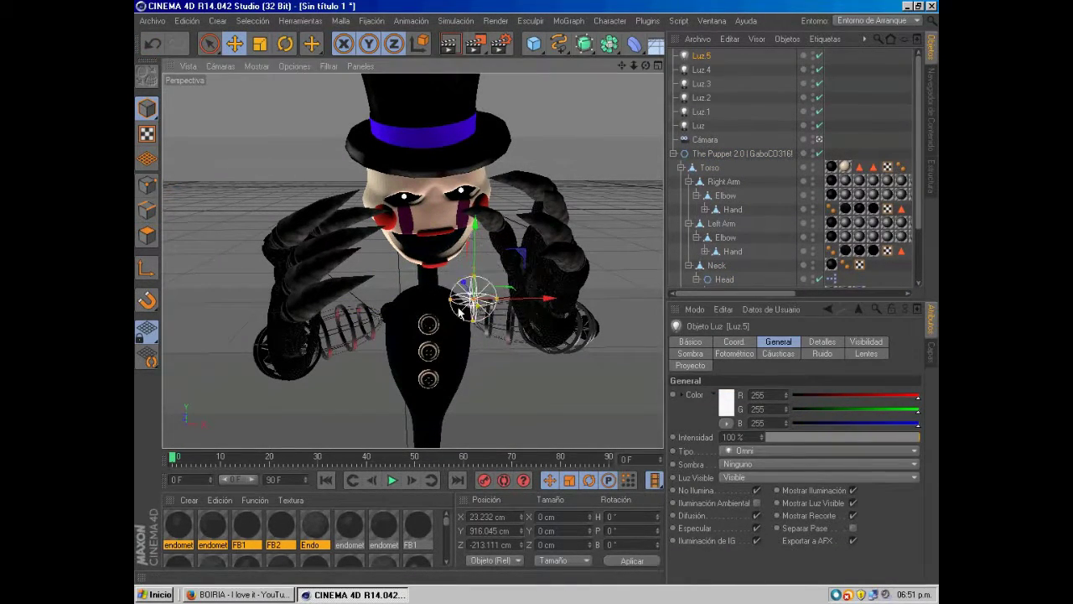
click(745, 70)
key(ctrl+c)
key(ctrl+v)
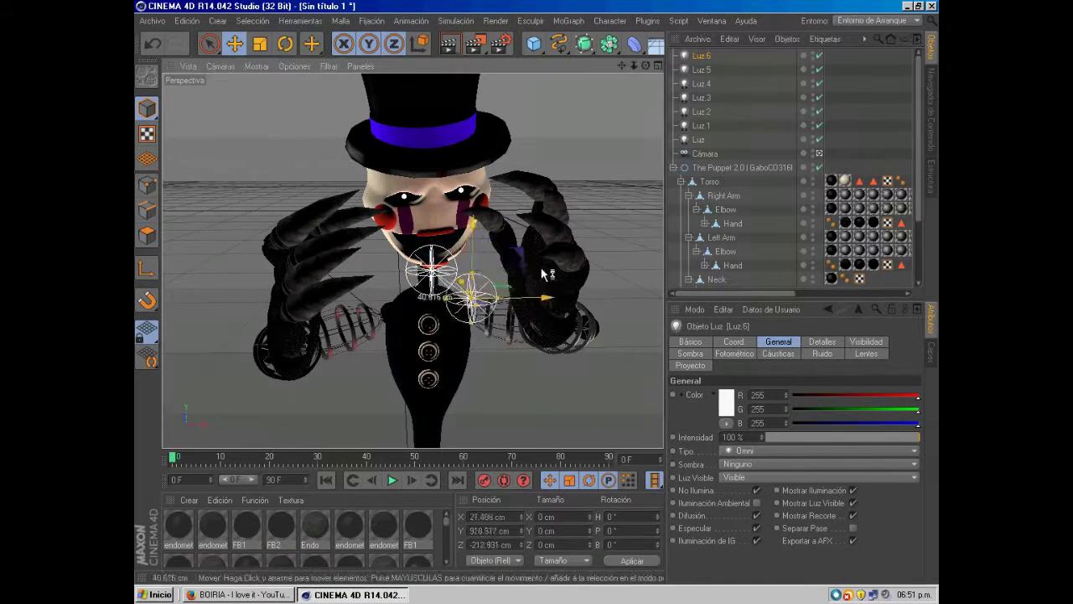
Paste a copy of the visible light, move it up beside the face and colour it yellow
click(731, 38)
click(745, 121)
drag(489, 244, 489, 146)
click(726, 403)
click(702, 460)
Paste another light copy, move it left of the face and make it cyan
click(731, 39)
click(744, 121)
drag(558, 222, 437, 220)
click(726, 402)
click(702, 461)
Add a third light copy below the face and colour it orange
click(730, 39)
click(745, 121)
drag(365, 147, 366, 246)
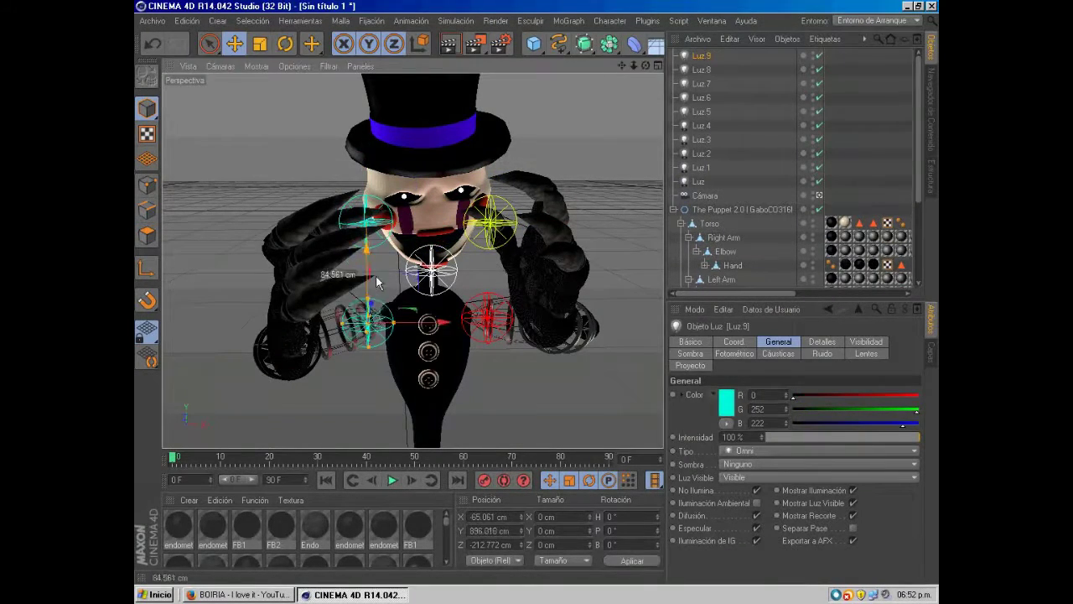
click(727, 402)
click(694, 471)
Recolour one of the white lights blue
click(709, 156)
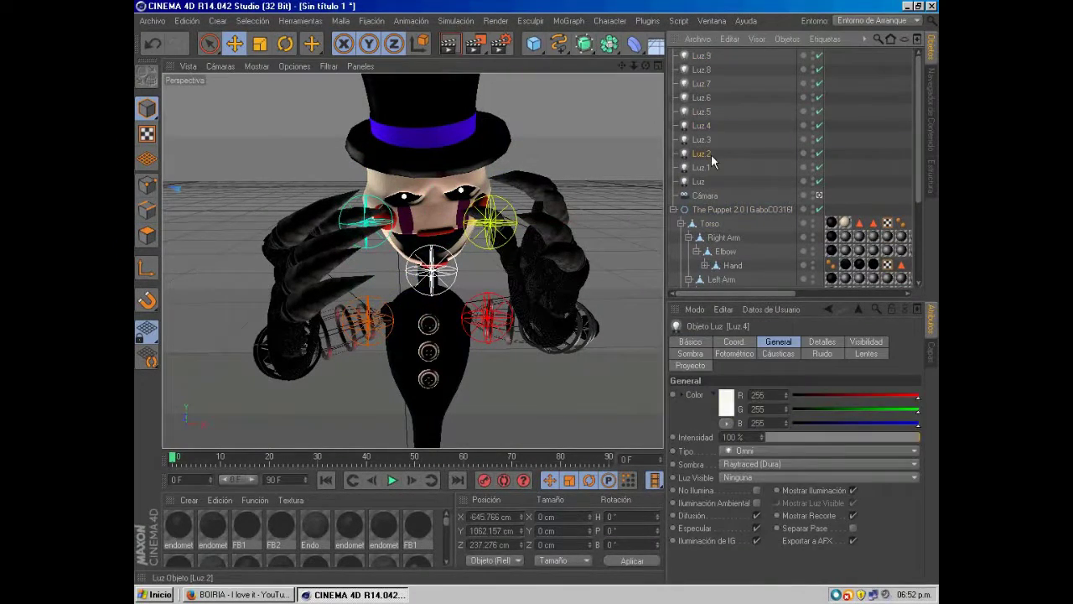
click(726, 402)
click(723, 369)
click(695, 472)
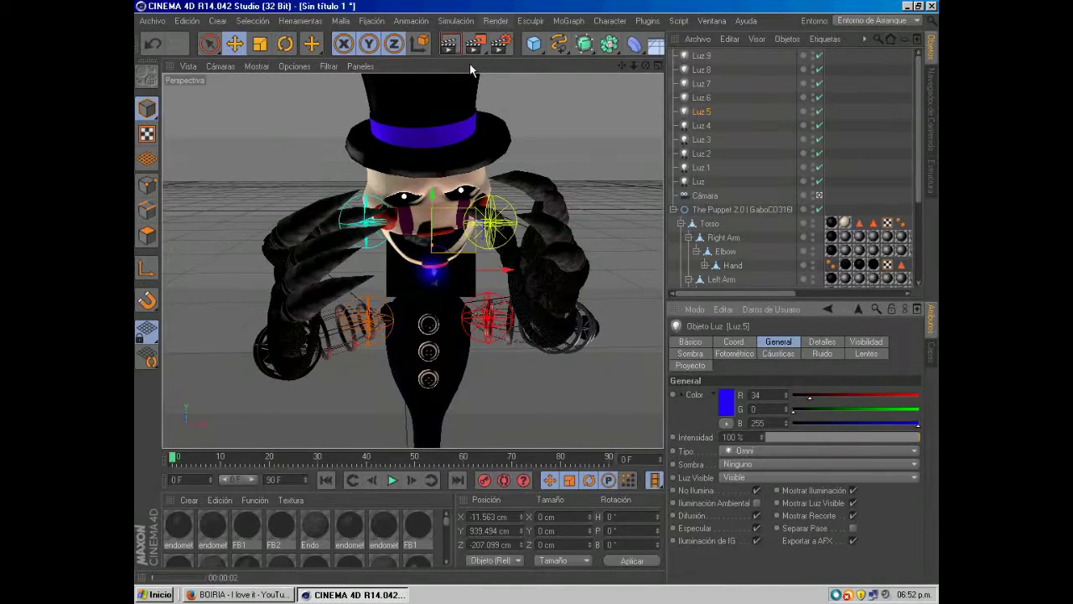
Render a viewport preview of the puppet under the coloured lights
key(ctrl+r)
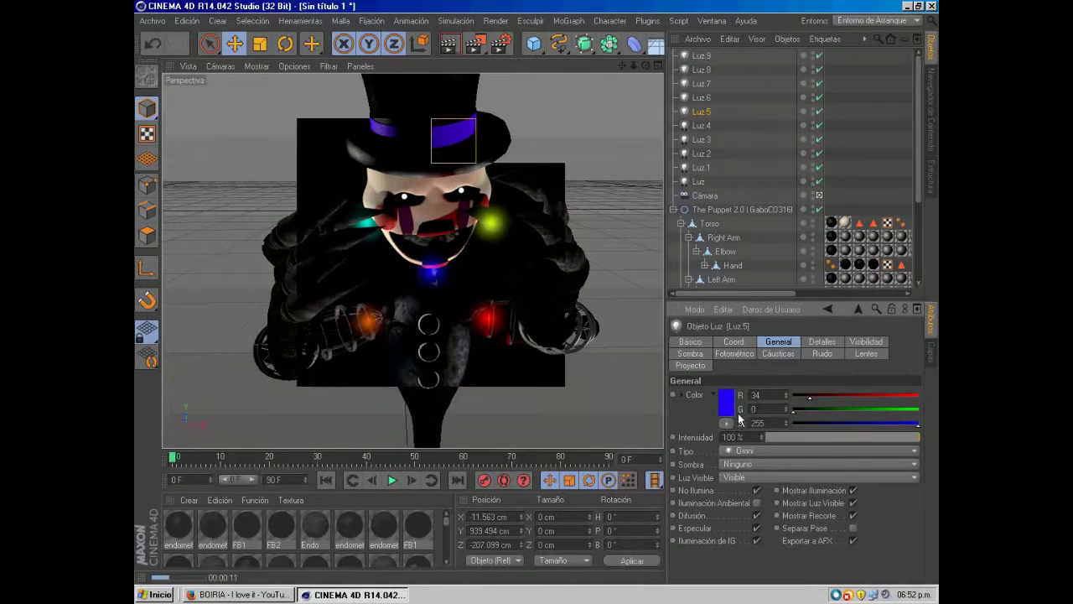
click(727, 402)
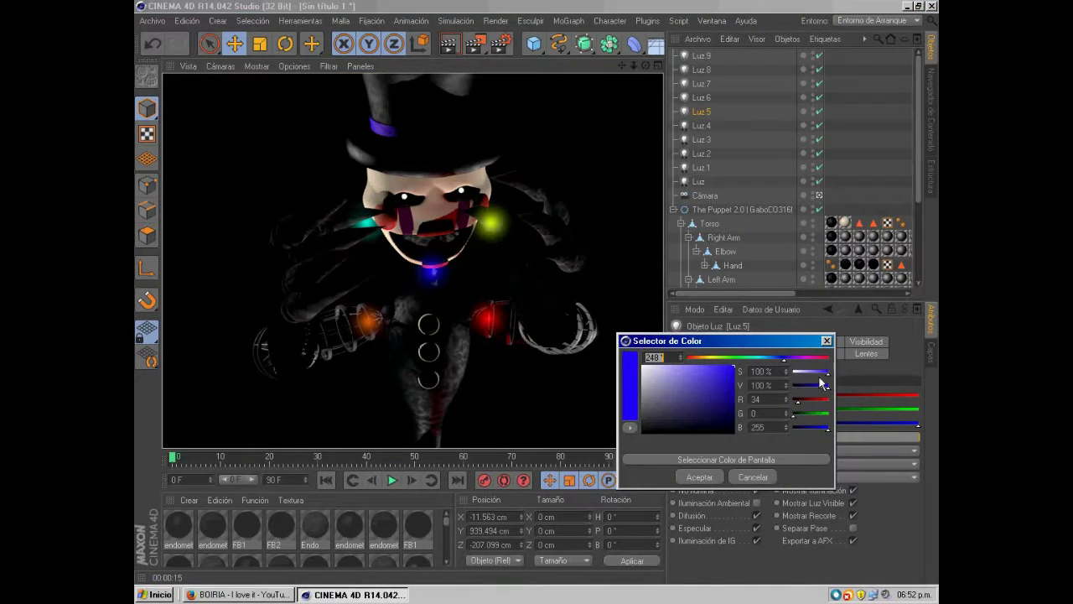
key(Return)
click(552, 339)
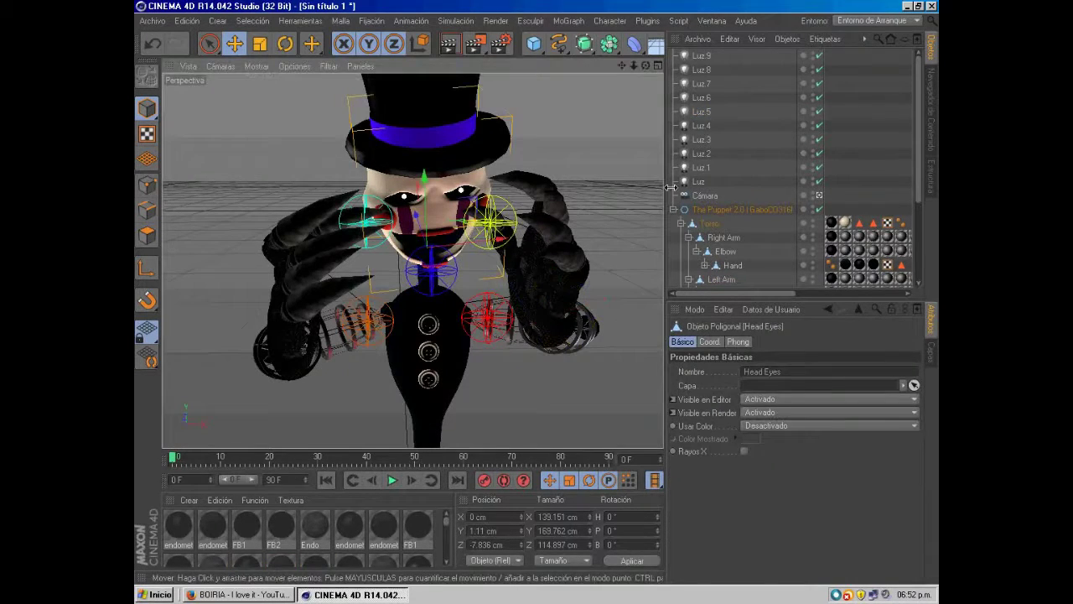
Paste a copy of the Luz.2 light and place it low on the puppet's body as the pink light
click(702, 153)
right_click(719, 50)
click(755, 105)
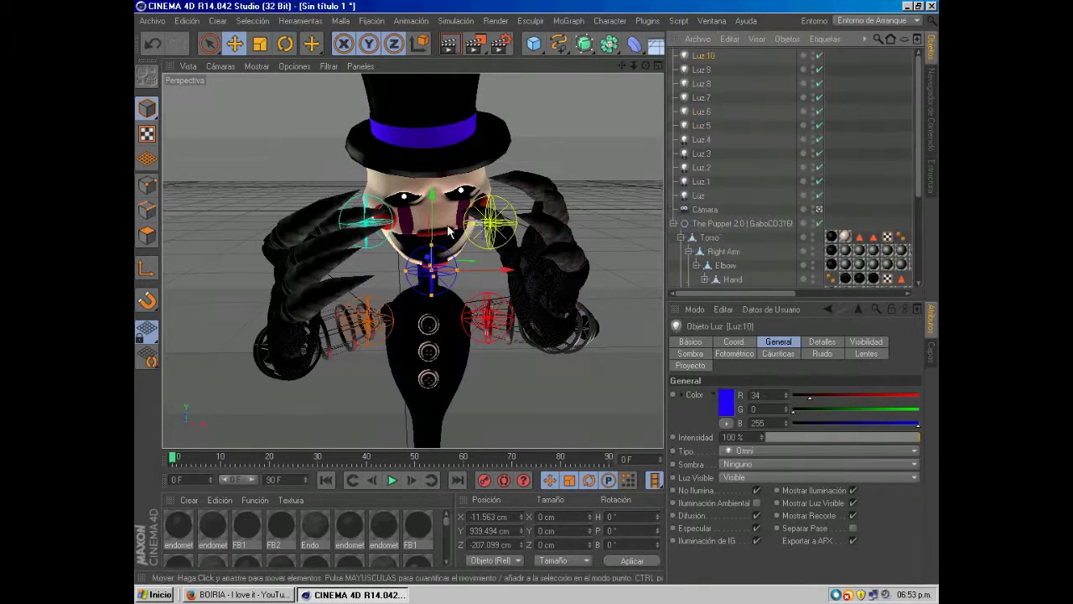
drag(432, 206, 443, 174)
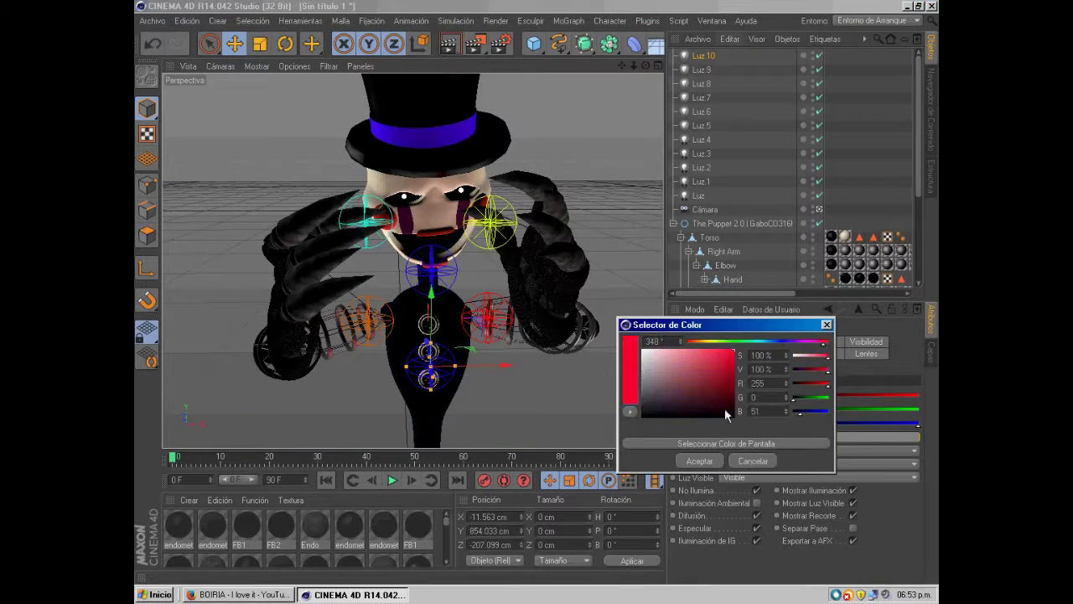
Paste another light at the forehead and colour it green (R 65, G 231, B 0)
right_click(736, 71)
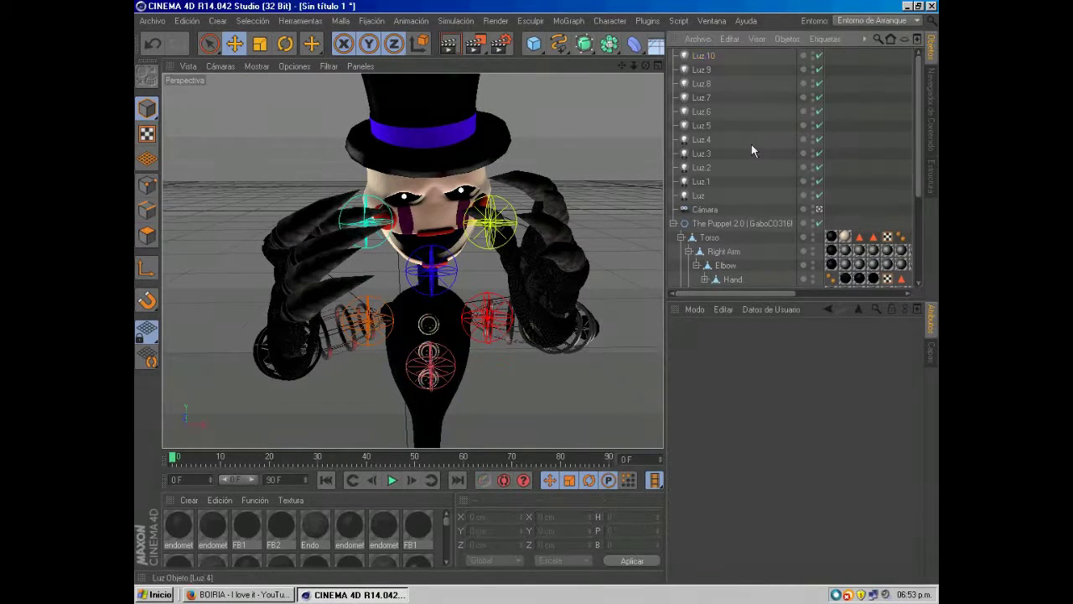
click(752, 149)
drag(431, 277, 432, 134)
click(727, 402)
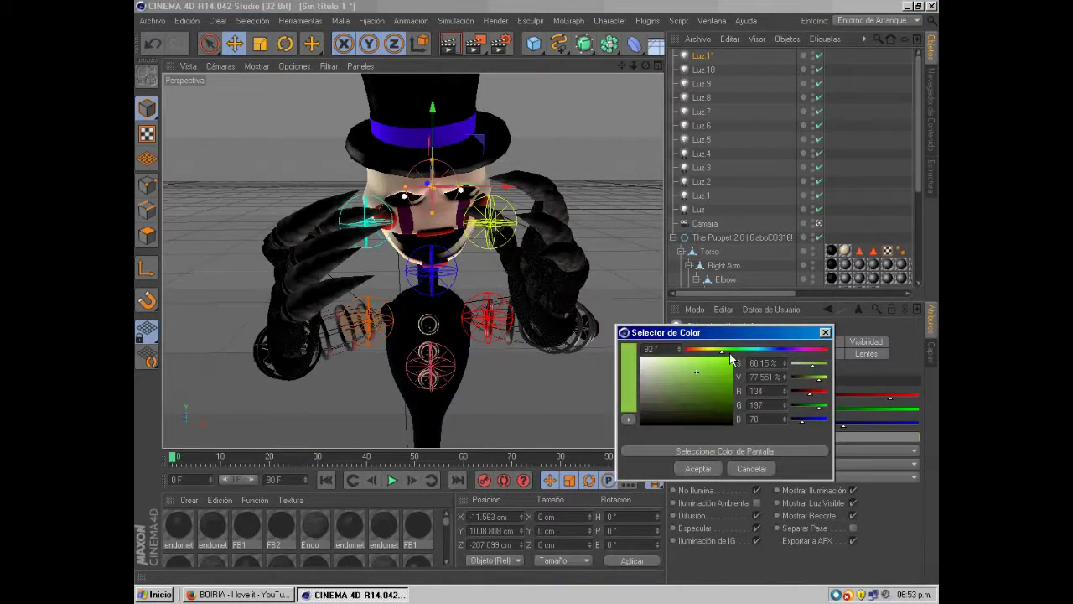
click(709, 472)
Preview the render, then set the output size to 1280 x 1000 in Render Settings
click(451, 47)
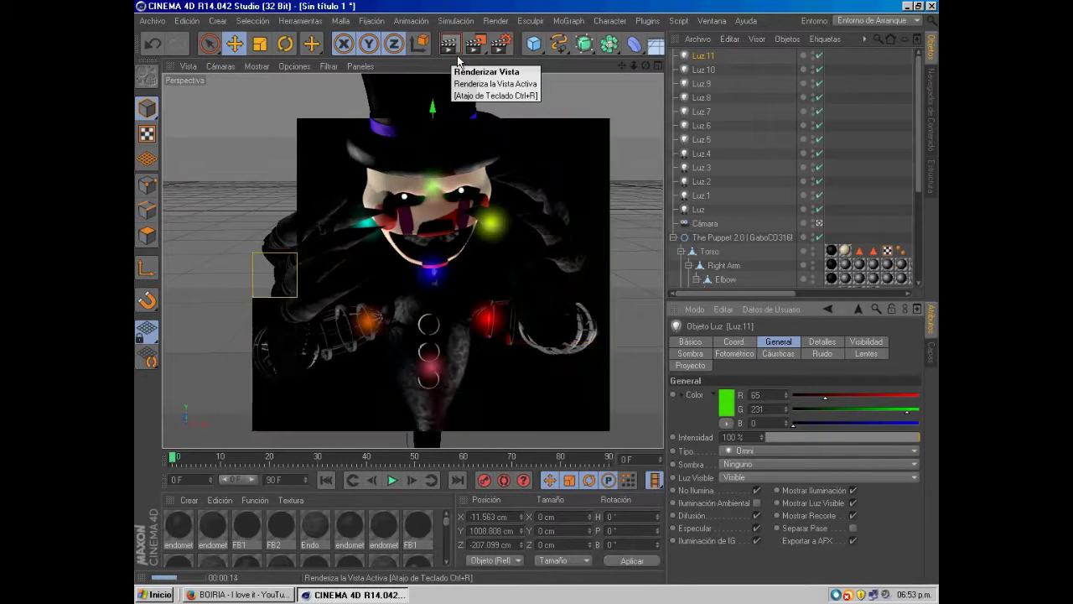
key(ctrl+b)
text(1280)
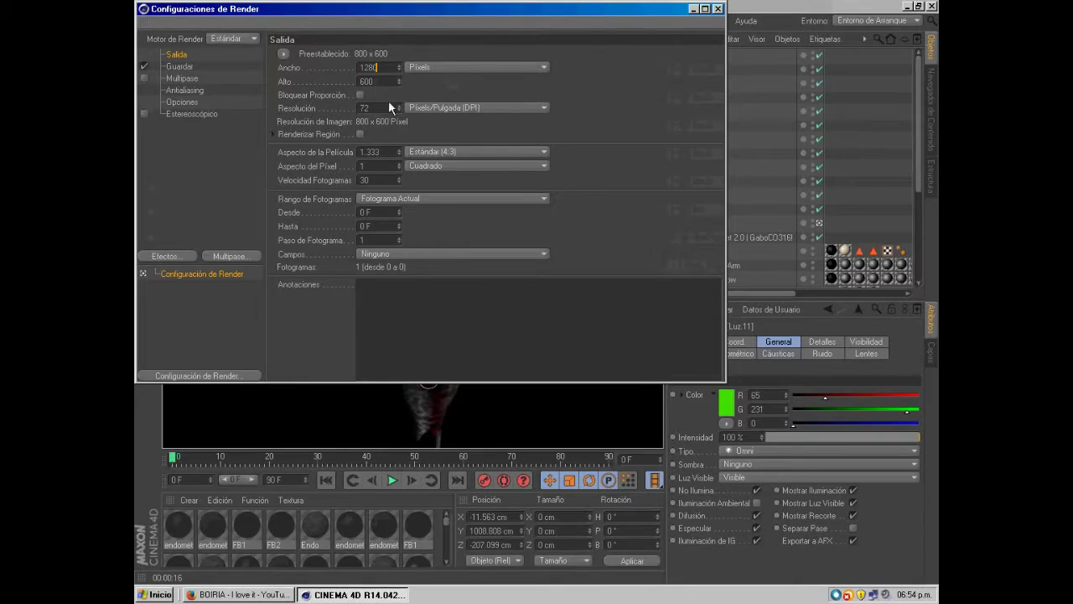
double_click(381, 81)
text(1000)
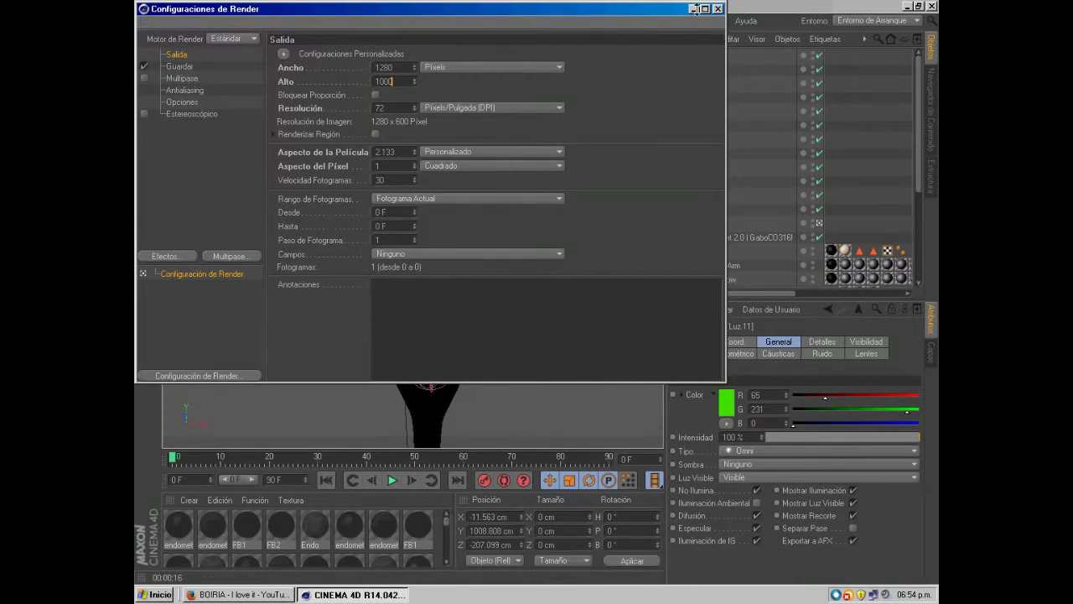
click(718, 9)
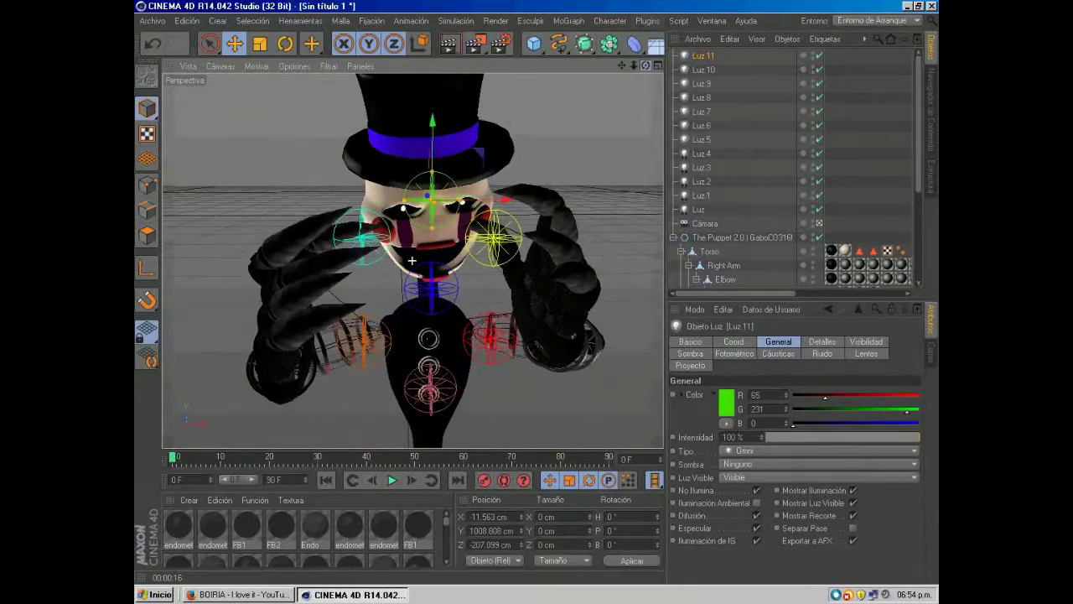
Render the lit puppet to the Picture Viewer at 1280x1000 with Shift+R
key(shift+r)
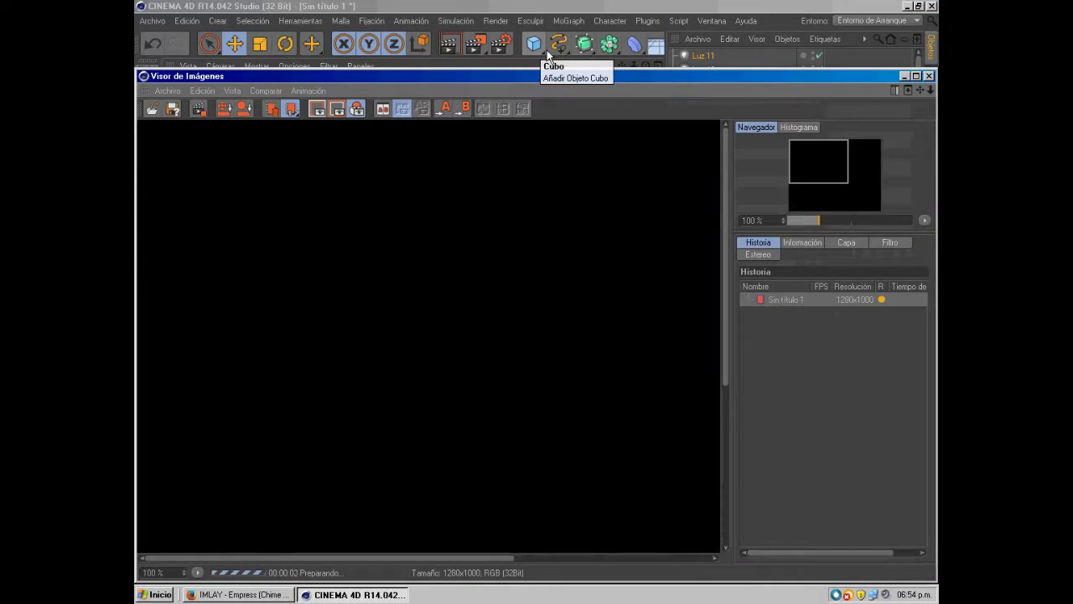